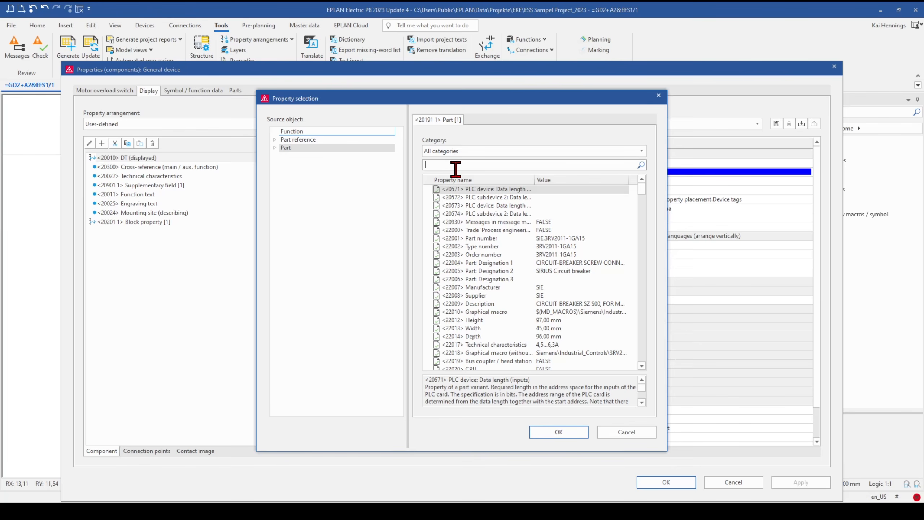
Add the part property <22045> Image file to the displayed properties of motor overload switch -FC6
{"action": "type", "text": "image"}
{"action": "left_click", "coordinate": [495, 188]}
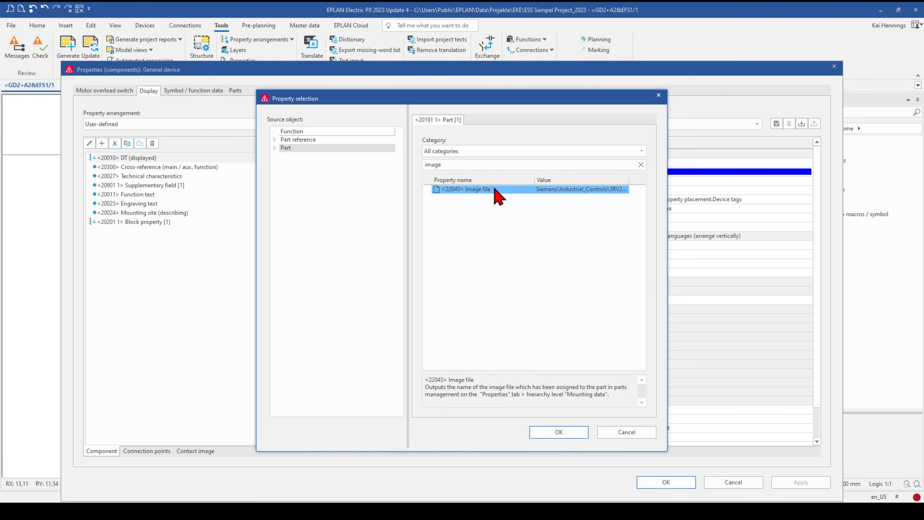
{"action": "left_click", "coordinate": [554, 433]}
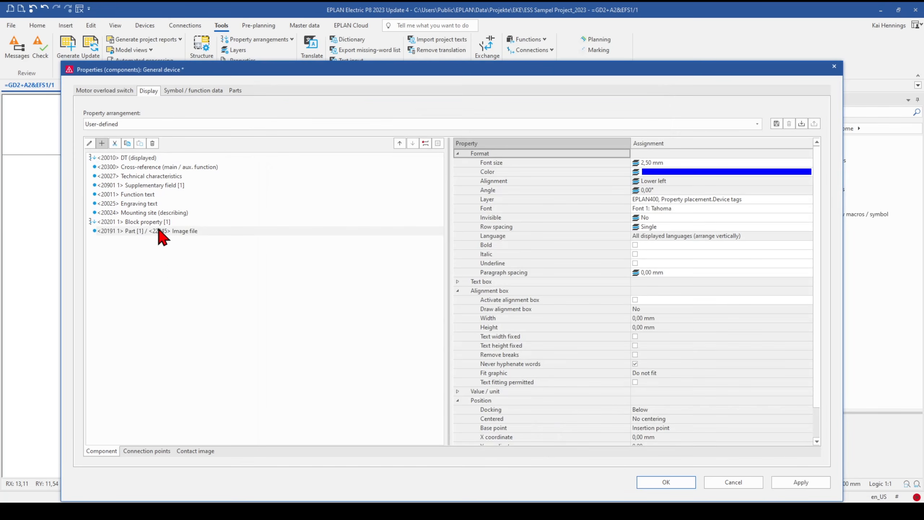
{"action": "left_click", "coordinate": [666, 482]}
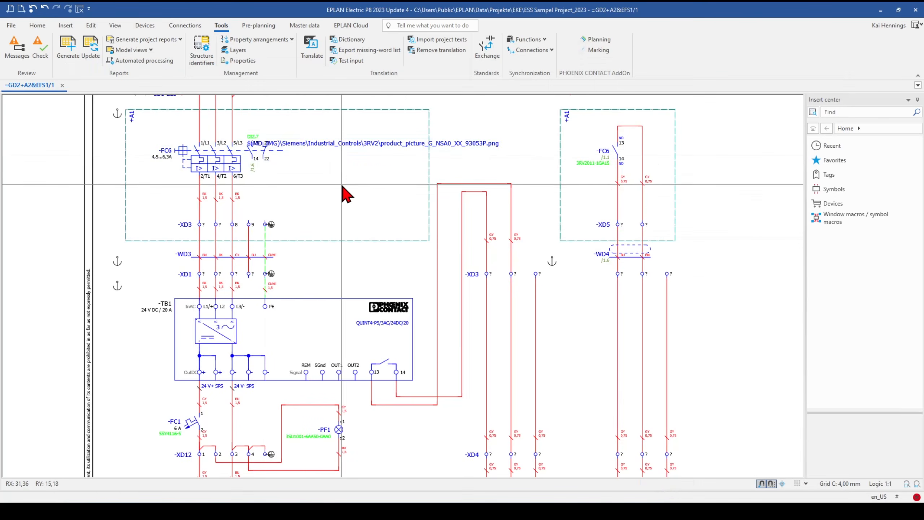
Choose product_picture_G_NSA0_XX_93053P.png as the image file to insert, copying it into the project directory and overwriting the existing file
{"action": "scroll", "coordinate": [272, 157], "scroll_direction": "up", "scroll_amount": 2}
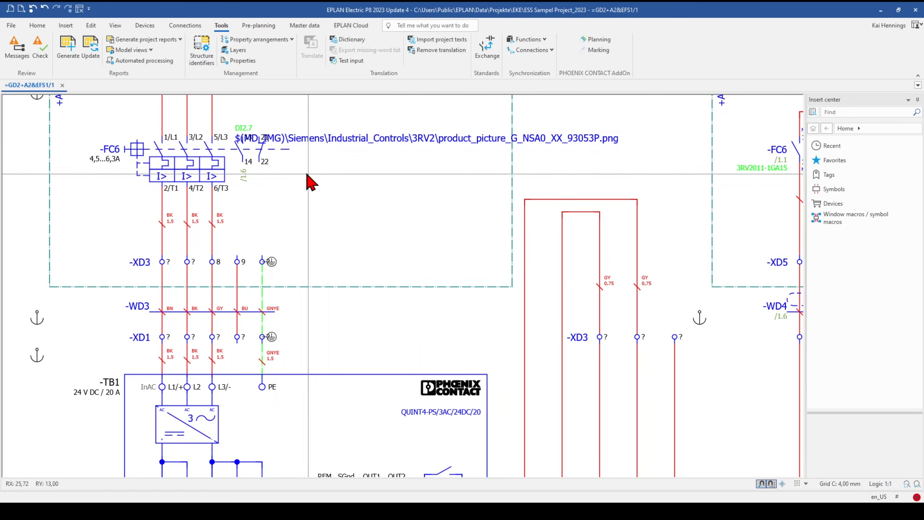
{"action": "left_click", "coordinate": [64, 25]}
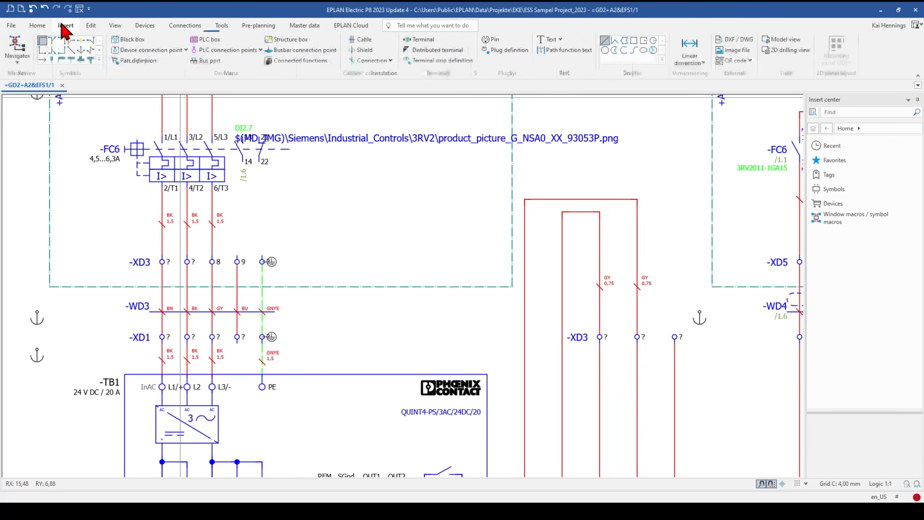
{"action": "left_click", "coordinate": [735, 50]}
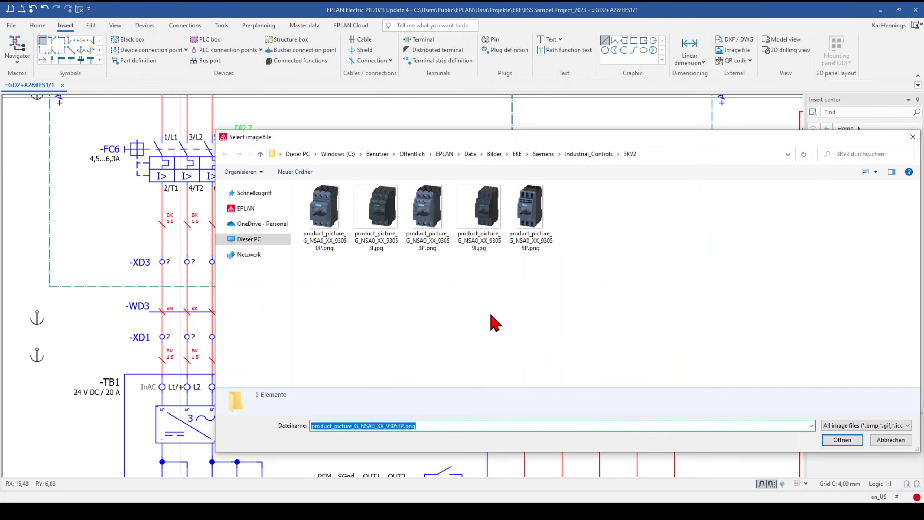
{"action": "left_click_drag", "start_coordinate": [449, 139], "coordinate": [374, 159]}
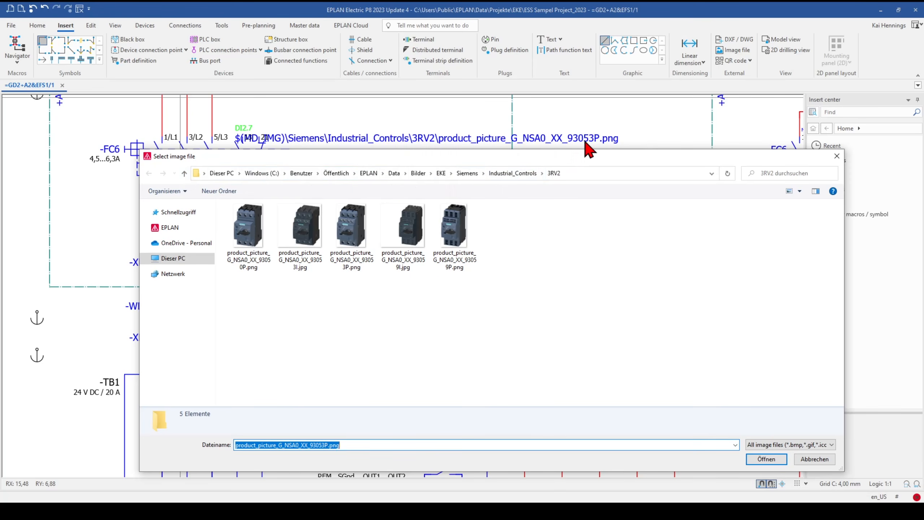
{"action": "left_click", "coordinate": [348, 233]}
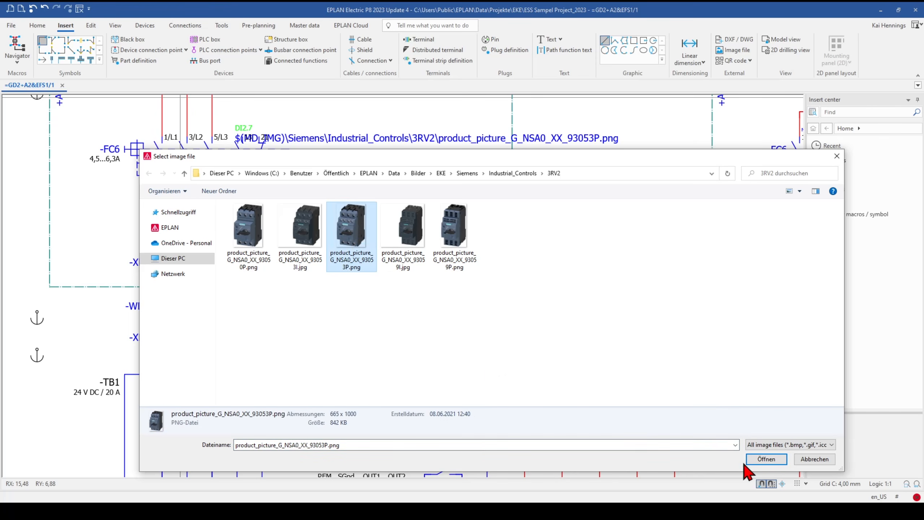
{"action": "left_click", "coordinate": [765, 459]}
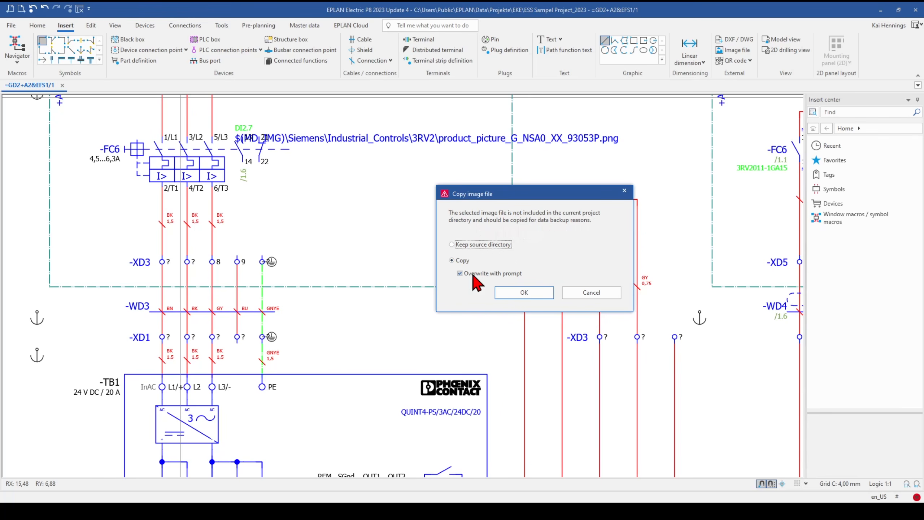
{"action": "left_click", "coordinate": [523, 293]}
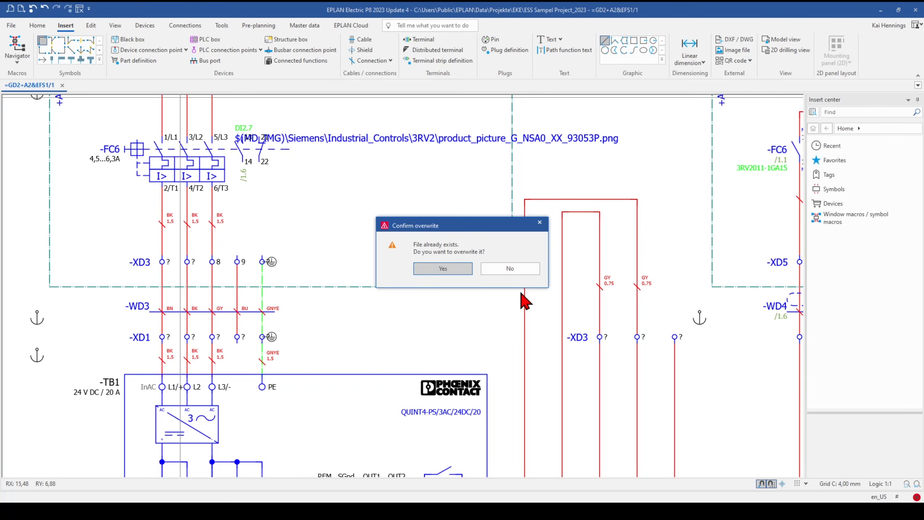
{"action": "left_click", "coordinate": [435, 272]}
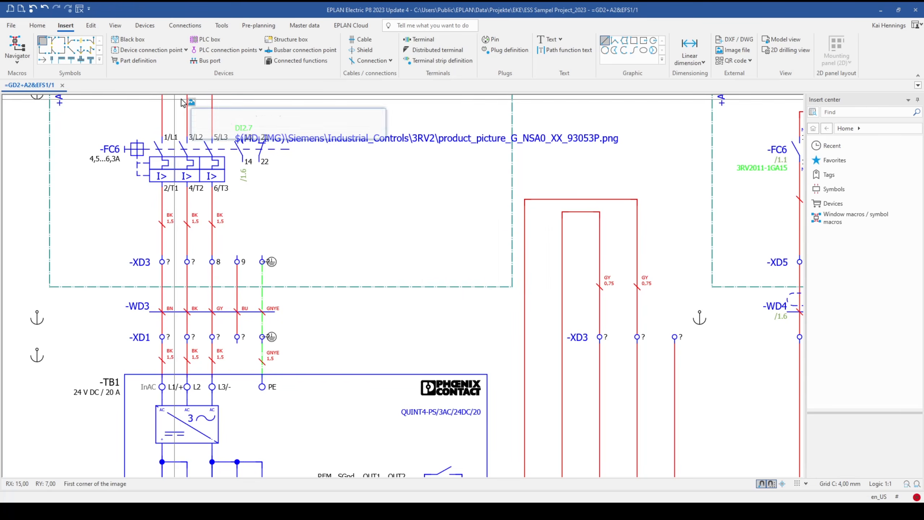
Place the product picture beside motor overload switch -FC6 at about 20 by 30 with its aspect ratio kept, and shift it slightly up and right
{"action": "left_click", "coordinate": [275, 174]}
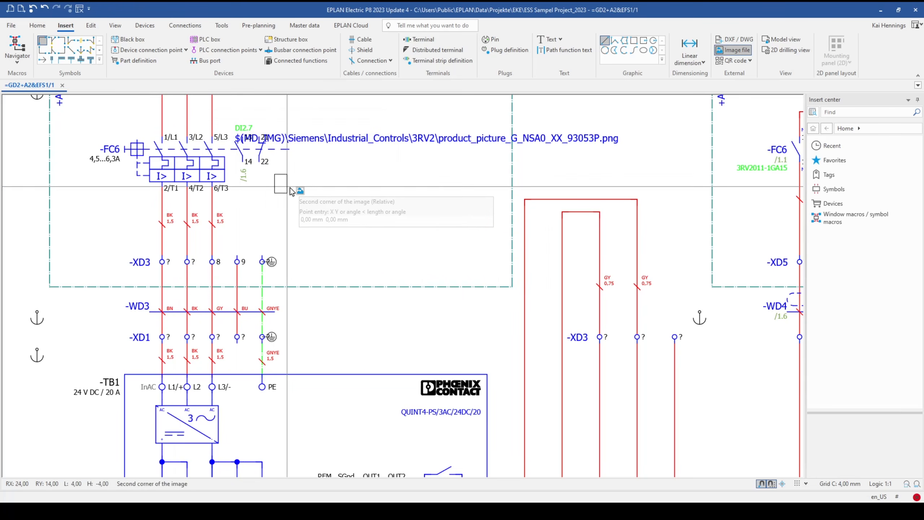
{"action": "left_click", "coordinate": [338, 218]}
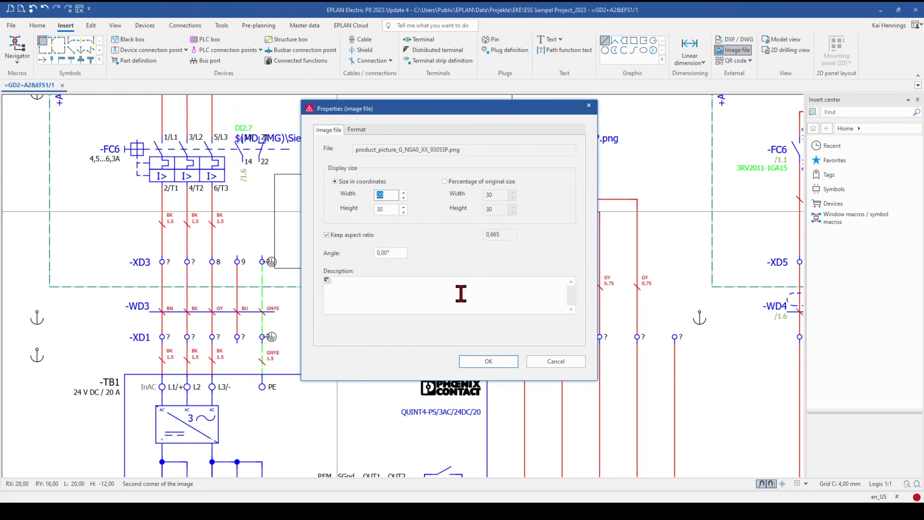
{"action": "left_click", "coordinate": [353, 131]}
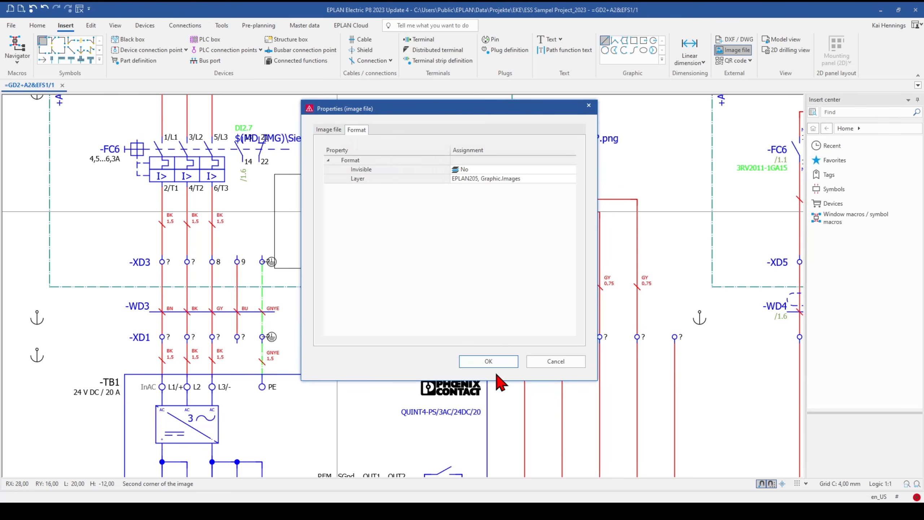
{"action": "left_click", "coordinate": [489, 361]}
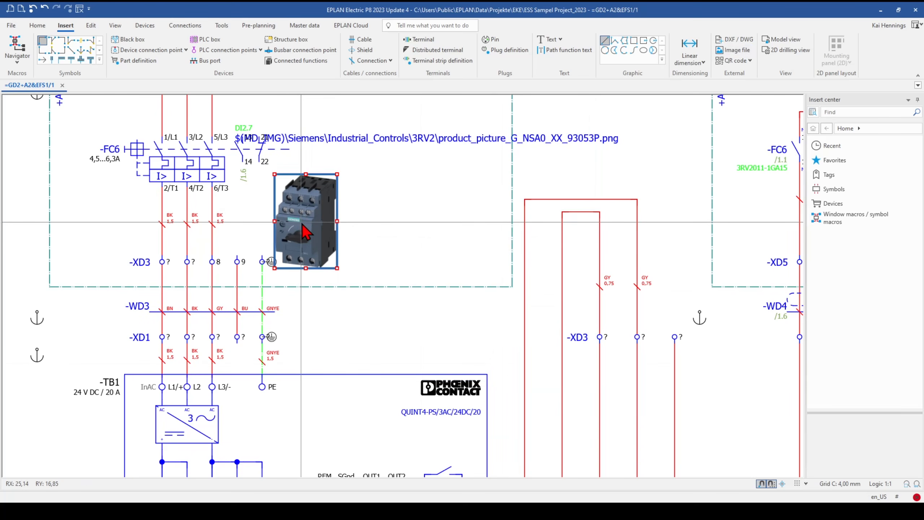
{"action": "left_click", "coordinate": [352, 197]}
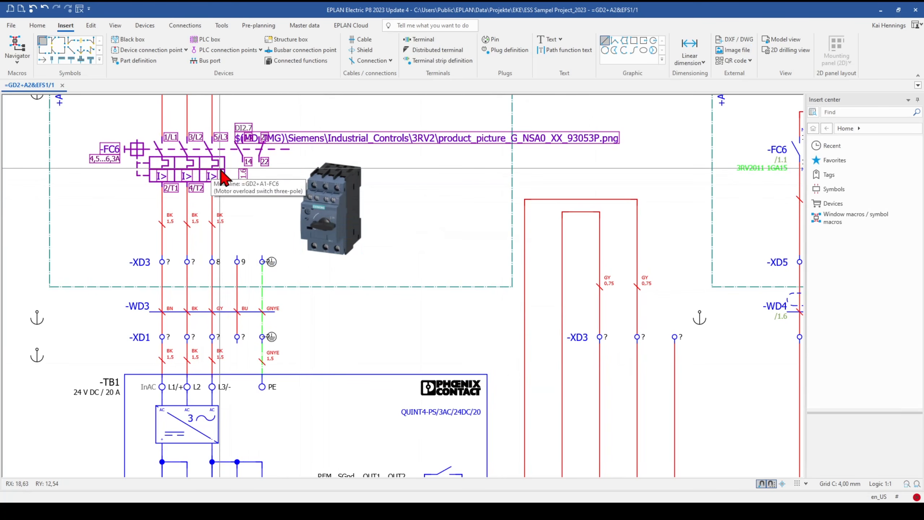
Remove the part Image file property from the displayed properties of motor overload switch -FC6
{"action": "left_click", "coordinate": [190, 159]}
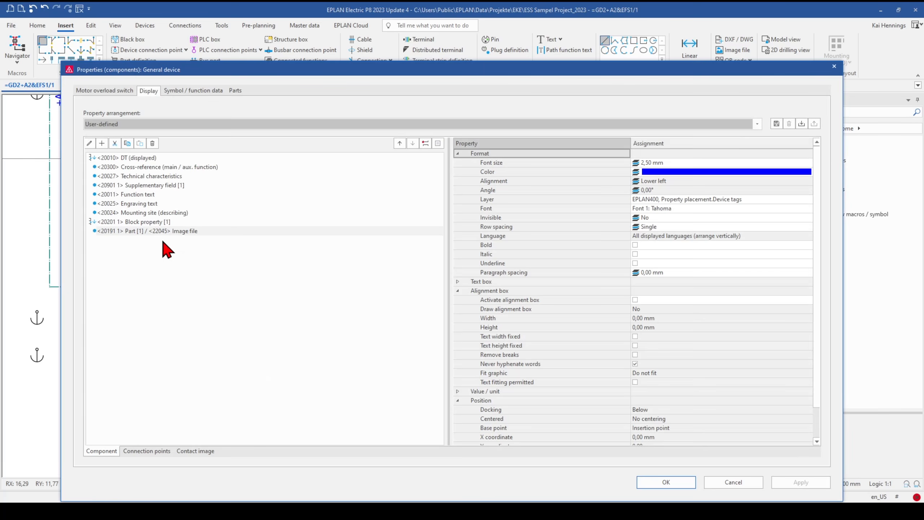
{"action": "left_click", "coordinate": [152, 143]}
{"action": "left_click", "coordinate": [665, 481]}
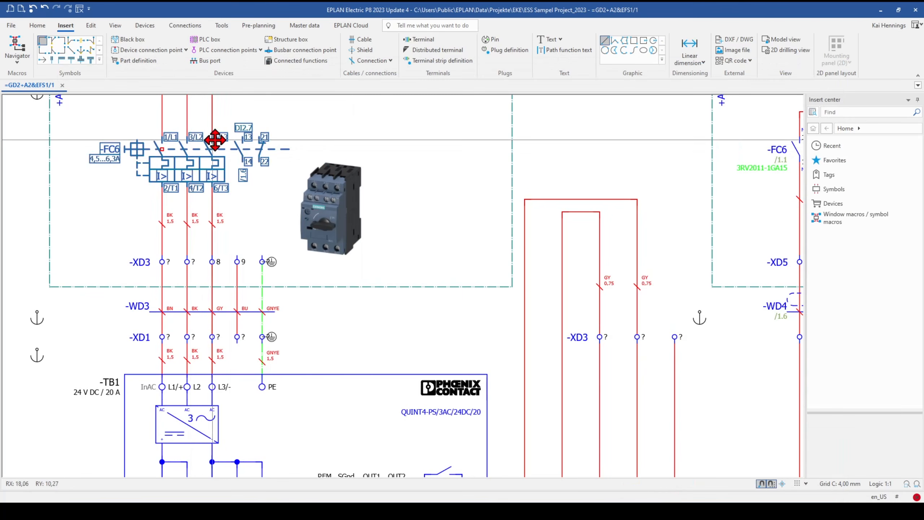
{"action": "left_click", "coordinate": [175, 155]}
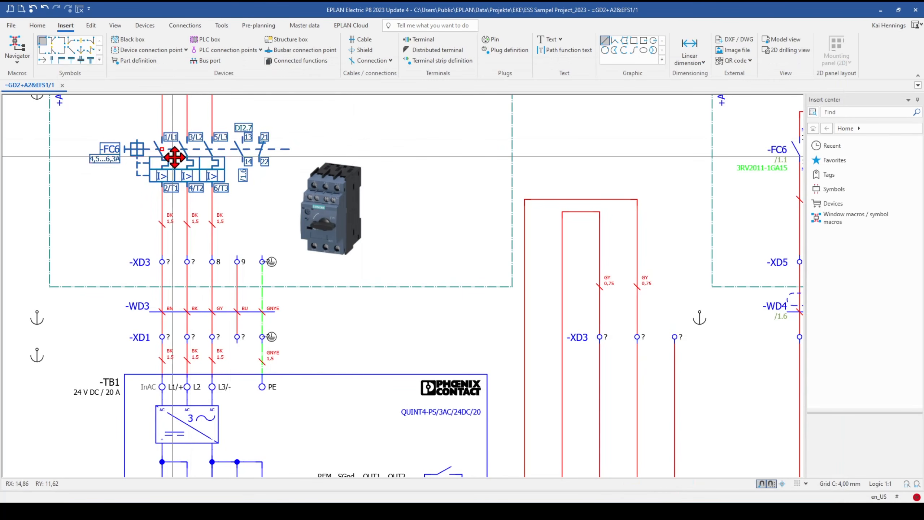
{"action": "right_click", "coordinate": [328, 200]}
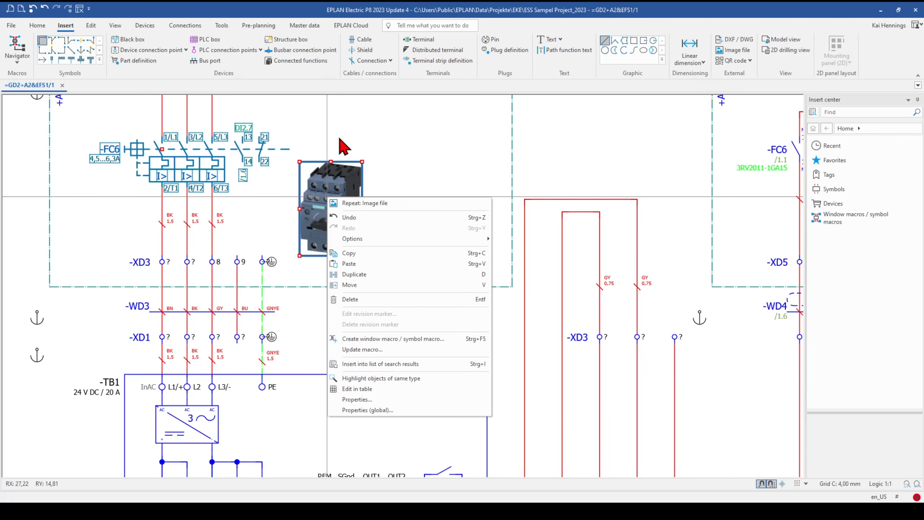
{"action": "scroll", "coordinate": [342, 145], "scroll_direction": "down", "scroll_amount": 6}
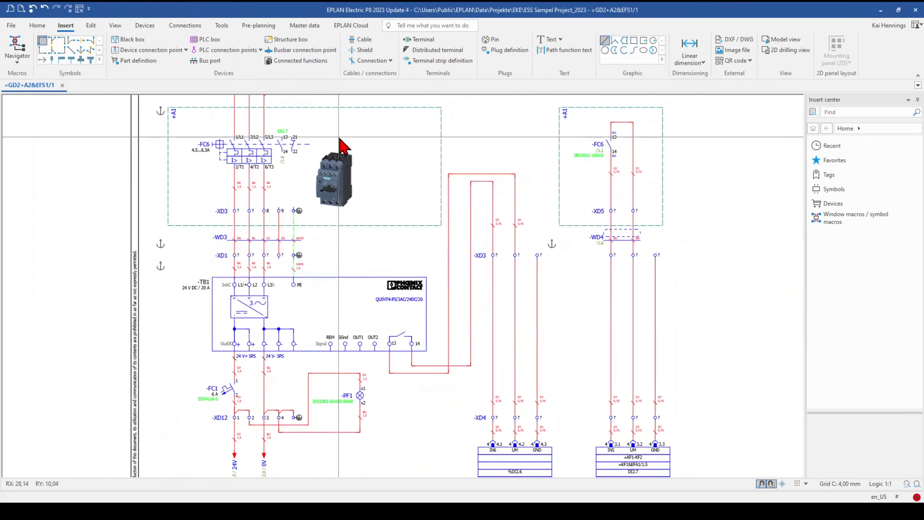
{"action": "scroll", "coordinate": [402, 176], "scroll_direction": "up", "scroll_amount": 2}
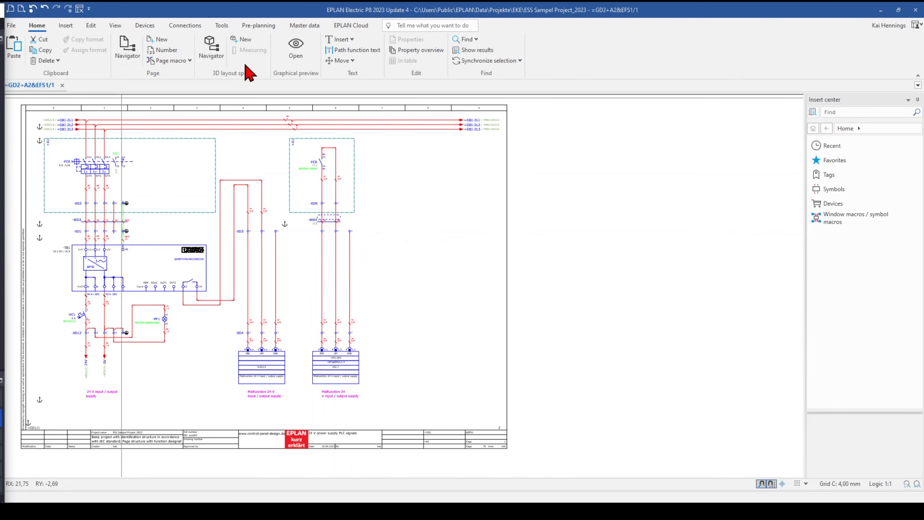
Include cable parts and terminal parts in the part report settings of project ESS Sampel Project_2023
{"action": "left_click", "coordinate": [11, 25]}
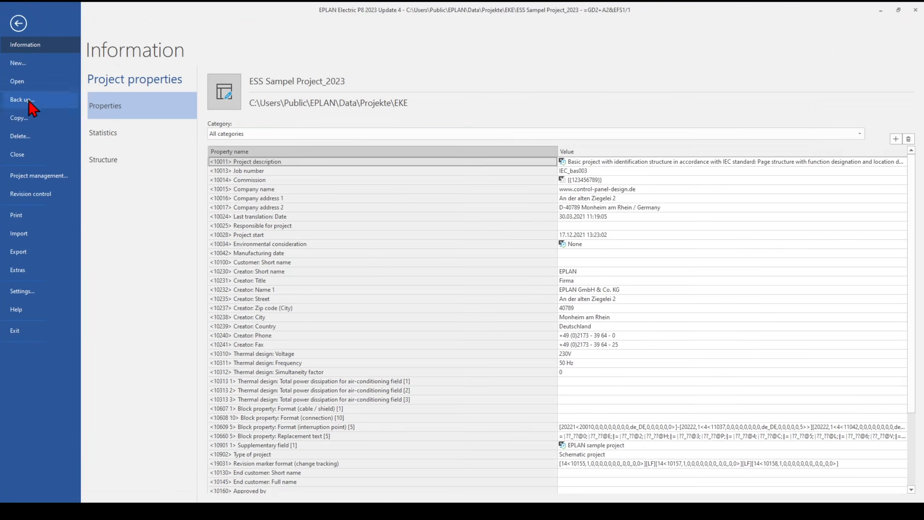
{"action": "left_click", "coordinate": [22, 296]}
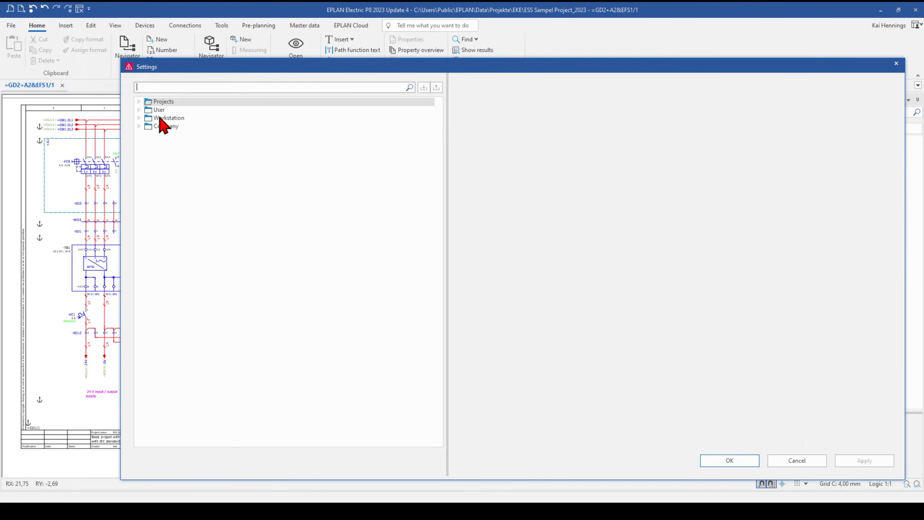
{"action": "left_click", "coordinate": [141, 102]}
{"action": "left_click", "coordinate": [148, 109]}
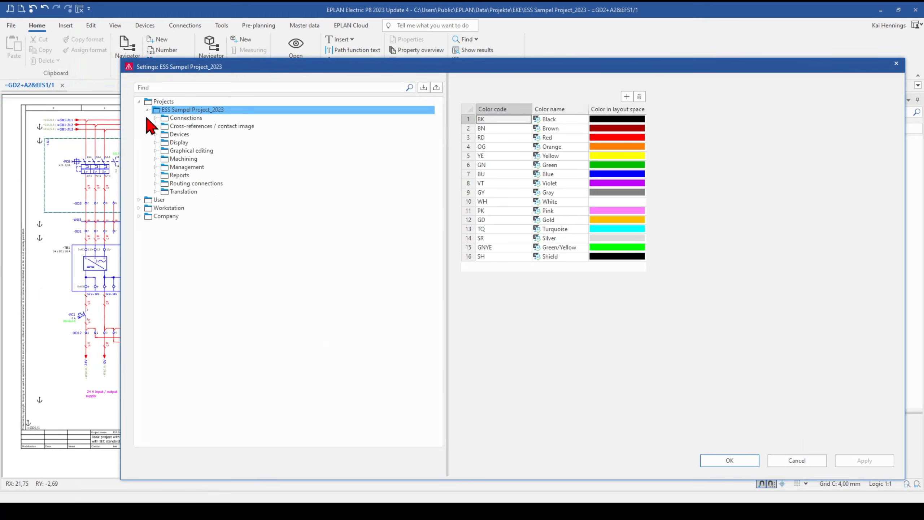
{"action": "left_click", "coordinate": [156, 175]}
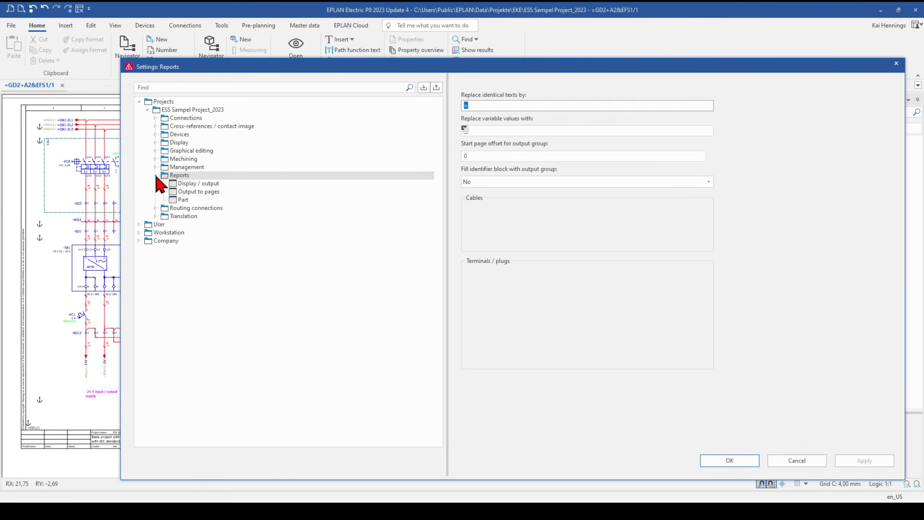
{"action": "left_click", "coordinate": [178, 192]}
{"action": "left_click", "coordinate": [182, 200]}
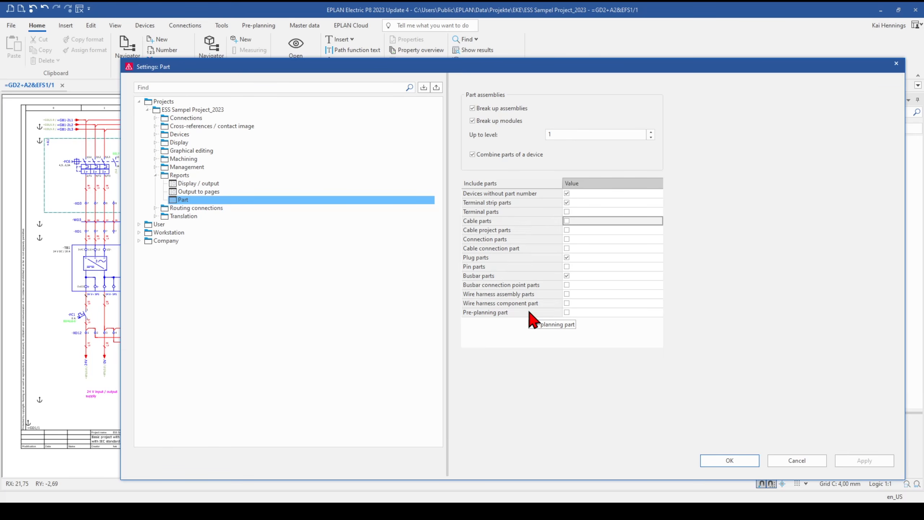
{"action": "left_click", "coordinate": [566, 221]}
{"action": "left_click", "coordinate": [566, 212]}
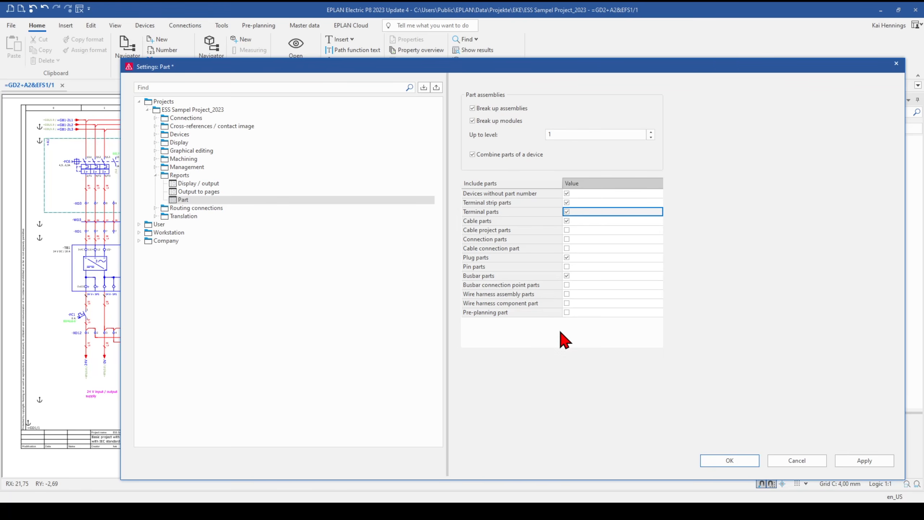
{"action": "left_click", "coordinate": [847, 461]}
{"action": "left_click", "coordinate": [727, 461]}
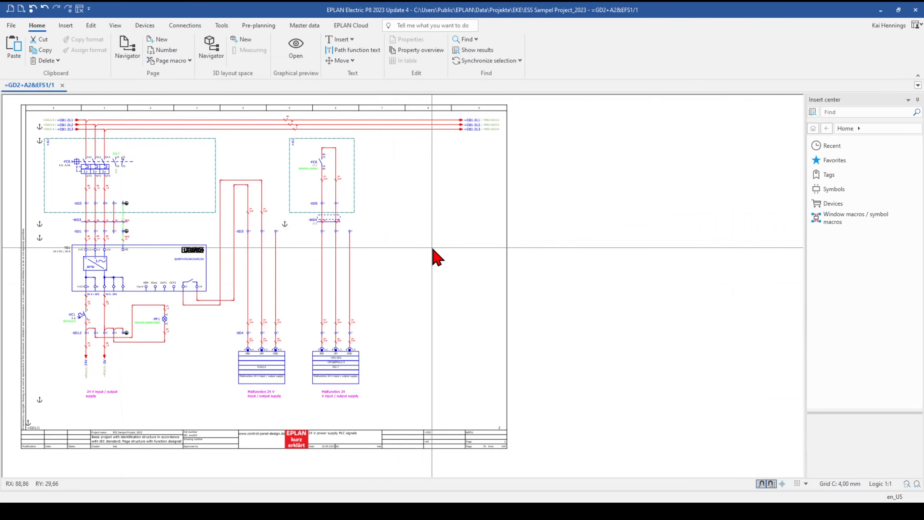
Start copying a form and choose the summarized parts list form F02_010.f02 as the source
{"action": "left_click", "coordinate": [302, 26]}
{"action": "left_click", "coordinate": [404, 50]}
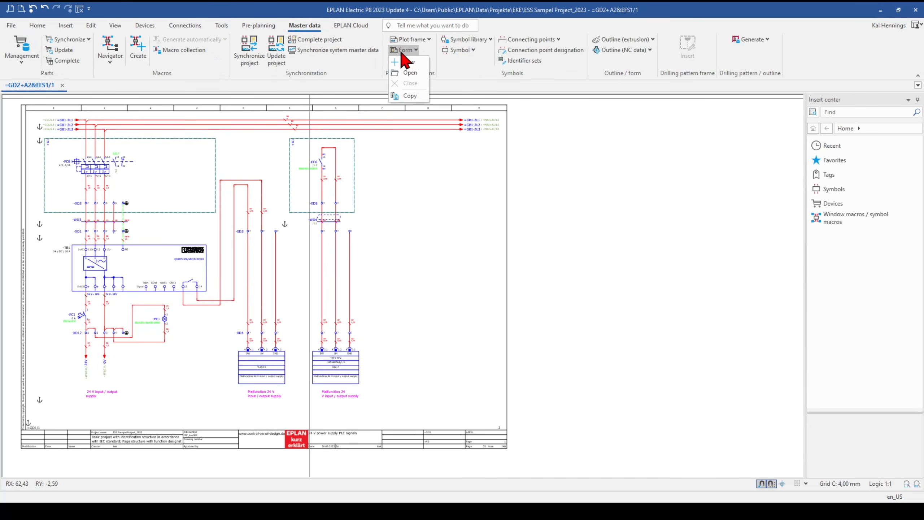
{"action": "left_click", "coordinate": [404, 105]}
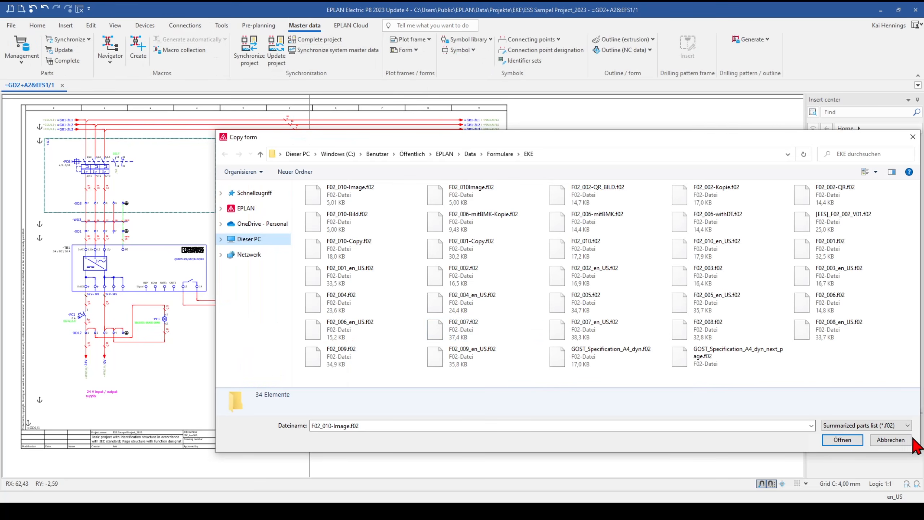
{"action": "left_click", "coordinate": [864, 426]}
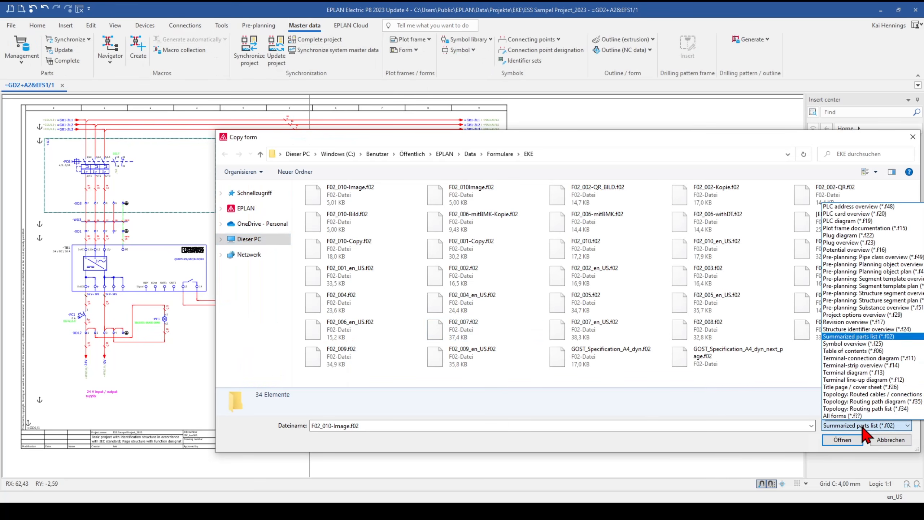
{"action": "left_click", "coordinate": [850, 337]}
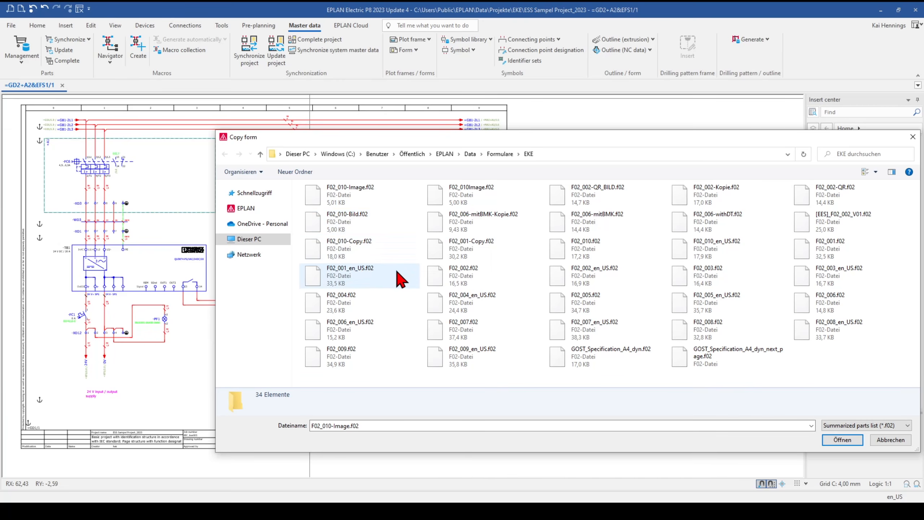
{"action": "left_click", "coordinate": [591, 251]}
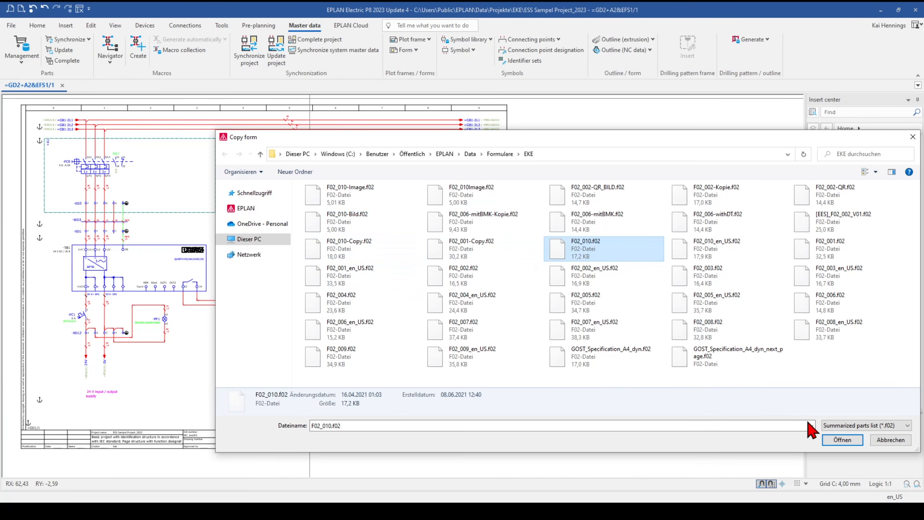
{"action": "left_click", "coordinate": [848, 440]}
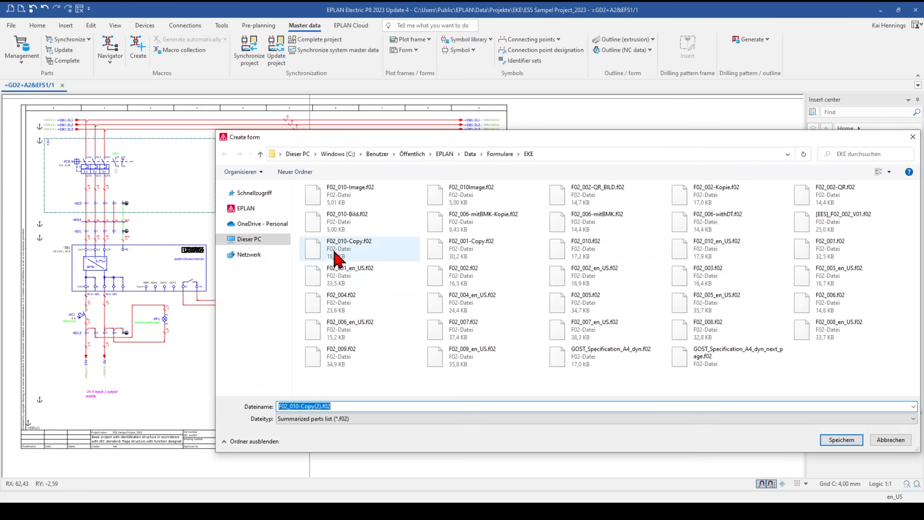
Save the form copy as F02_Image.f02 in the same folder
{"action": "left_click", "coordinate": [318, 406]}
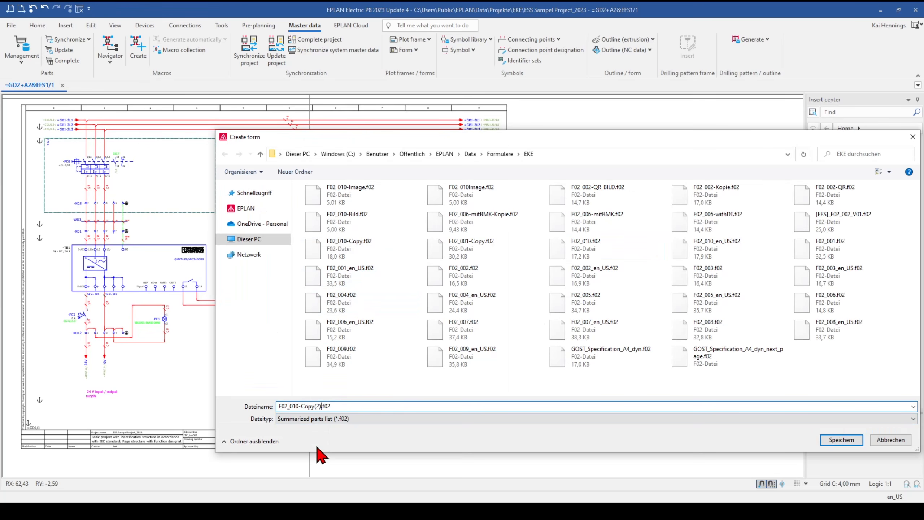
{"action": "key", "text": "BackSpace"}
{"action": "key", "text": "BackSpace"}
{"action": "key", "text": "BackSpace"}
{"action": "key", "text": "BackSpace"}
{"action": "key", "text": "BackSpace"}
{"action": "key", "text": "BackSpace"}
{"action": "key", "text": "BackSpace"}
{"action": "key", "text": "BackSpace"}
{"action": "type", "text": "Image"}
{"action": "left_click", "coordinate": [842, 440]}
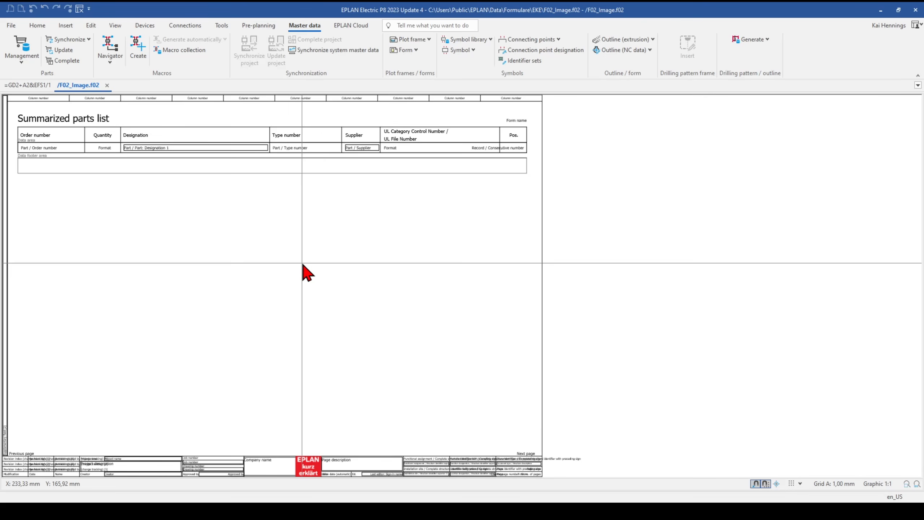
Delete the Summarized parts list title, the form name, and all column headings and placeholders except those of the order number column
{"action": "left_click", "coordinate": [60, 120]}
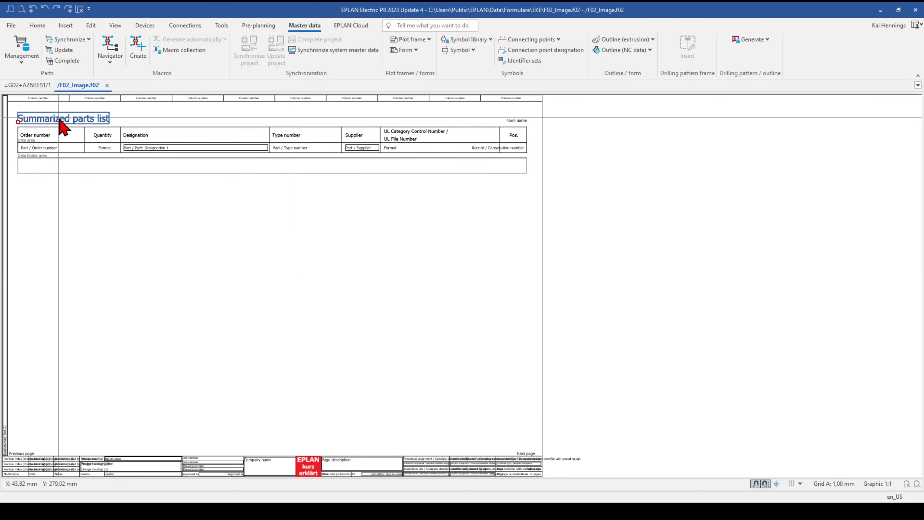
{"action": "key", "text": "Delete"}
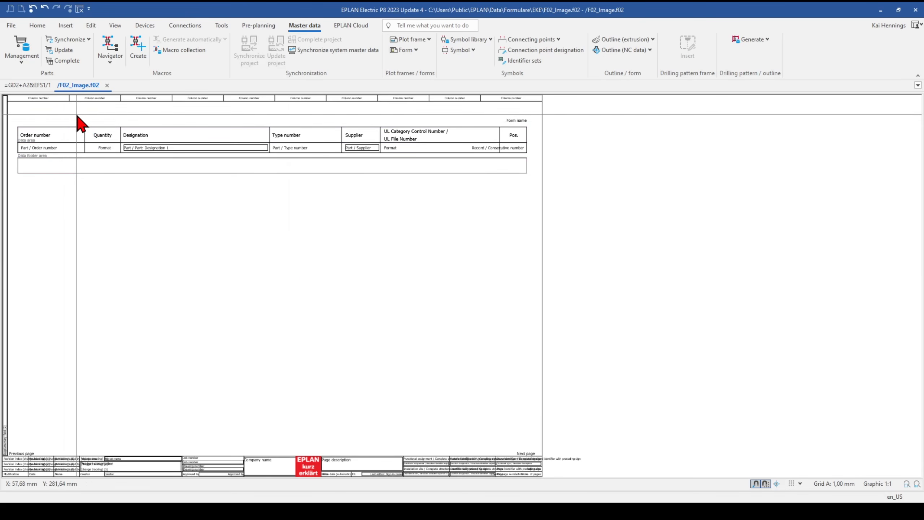
{"action": "left_click_drag", "start_coordinate": [77, 115], "coordinate": [530, 207]}
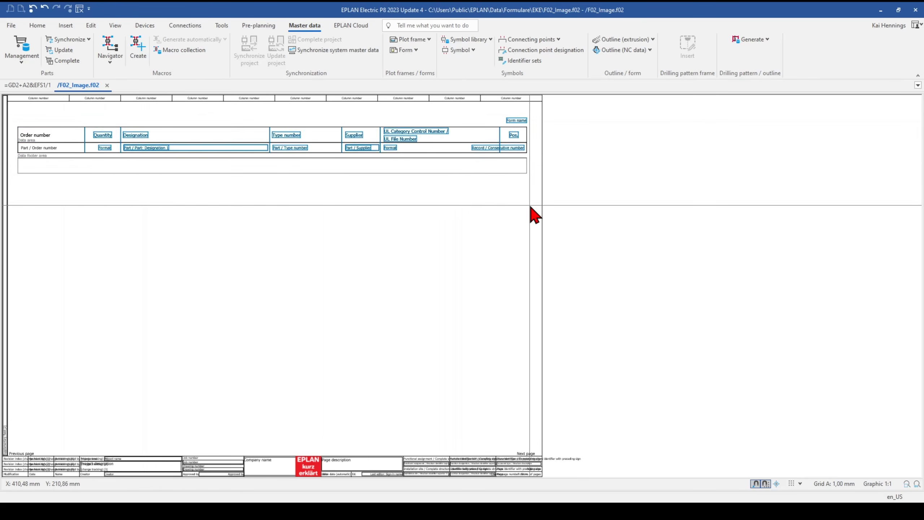
{"action": "key", "text": "Delete"}
Delete the Order number heading with its header frame, and remove the data footer area
{"action": "left_click", "coordinate": [495, 143]}
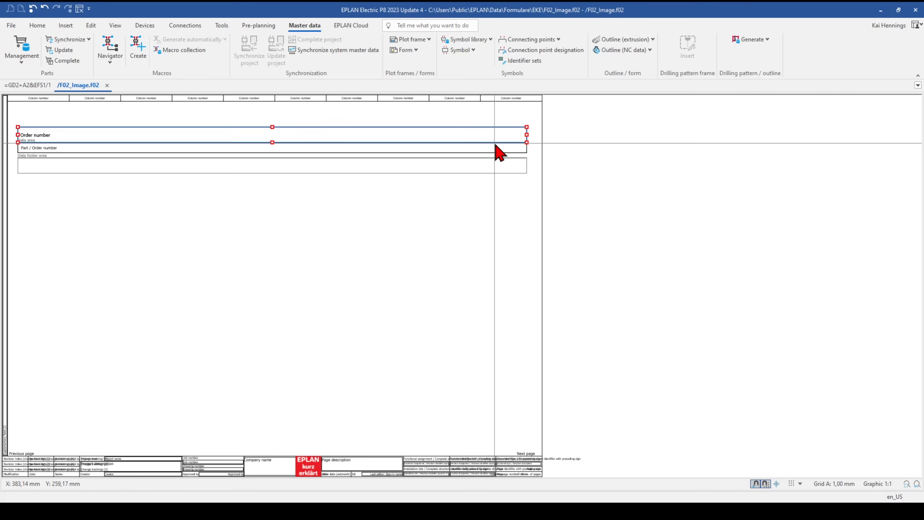
{"action": "left_click", "coordinate": [526, 134]}
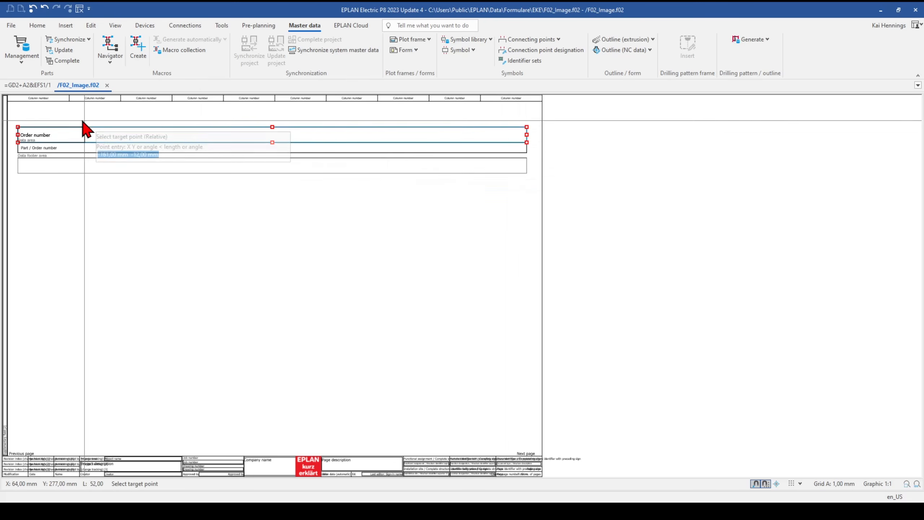
{"action": "left_click", "coordinate": [63, 135]}
{"action": "left_click", "coordinate": [52, 135]}
{"action": "key", "text": "Delete"}
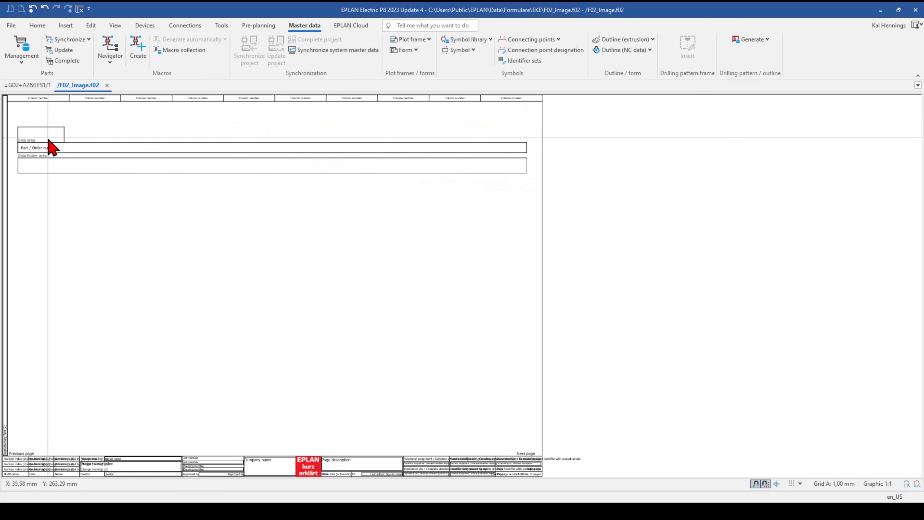
{"action": "left_click", "coordinate": [64, 137]}
{"action": "key", "text": "Delete"}
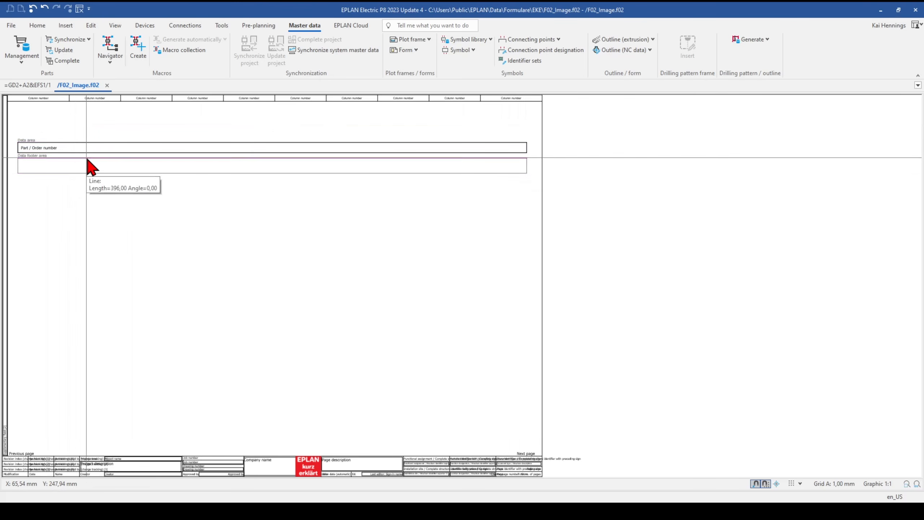
{"action": "left_click", "coordinate": [83, 161]}
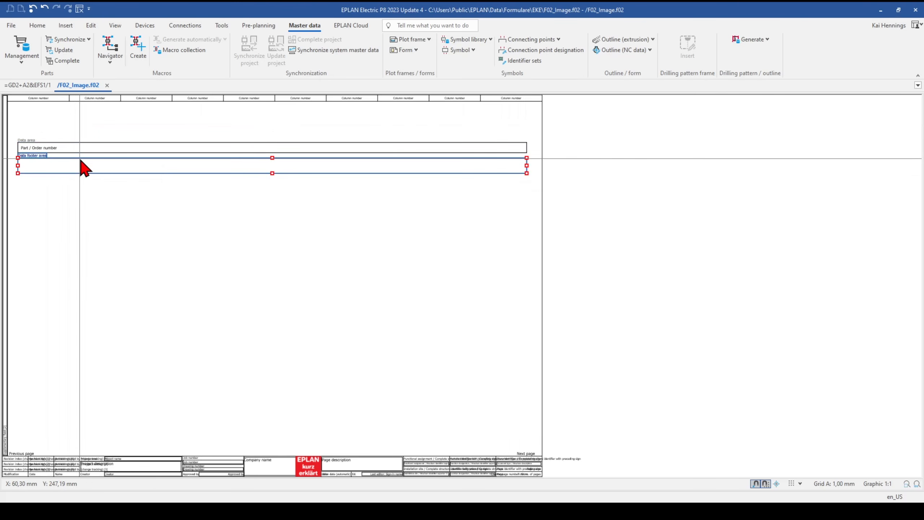
{"action": "key", "text": "Delete"}
Reassign the Part / Order number placeholder text to the Part property <22045> Image file, found by searching for "image"
{"action": "scroll", "coordinate": [65, 165], "scroll_direction": "up", "scroll_amount": 1}
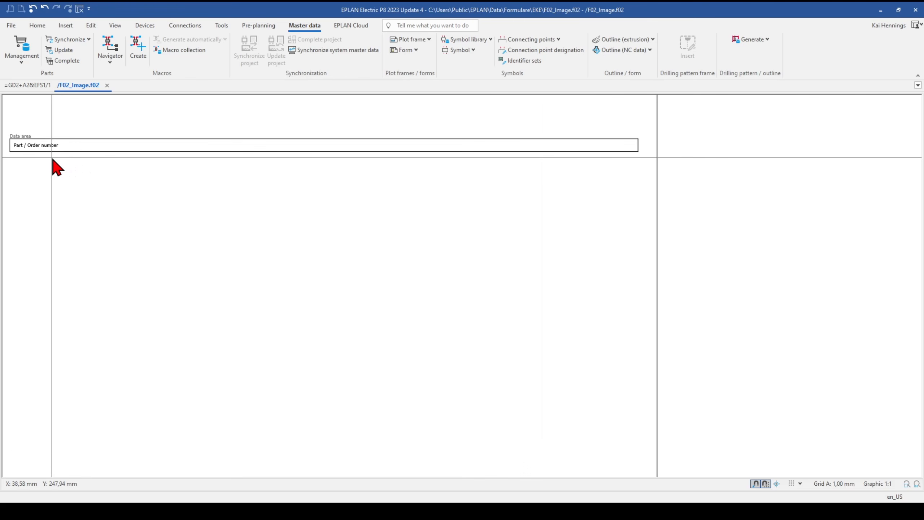
{"action": "left_click", "coordinate": [28, 146]}
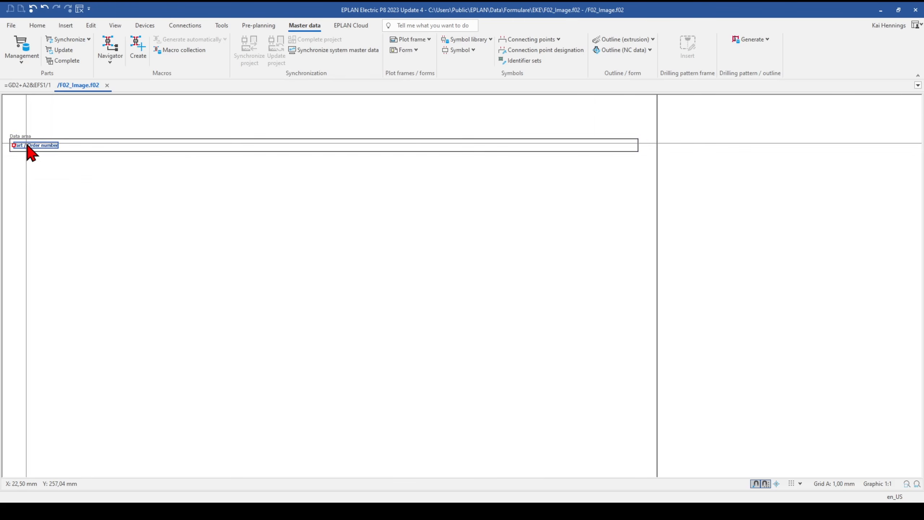
{"action": "double_click", "coordinate": [27, 145]}
{"action": "left_click", "coordinate": [306, 183]}
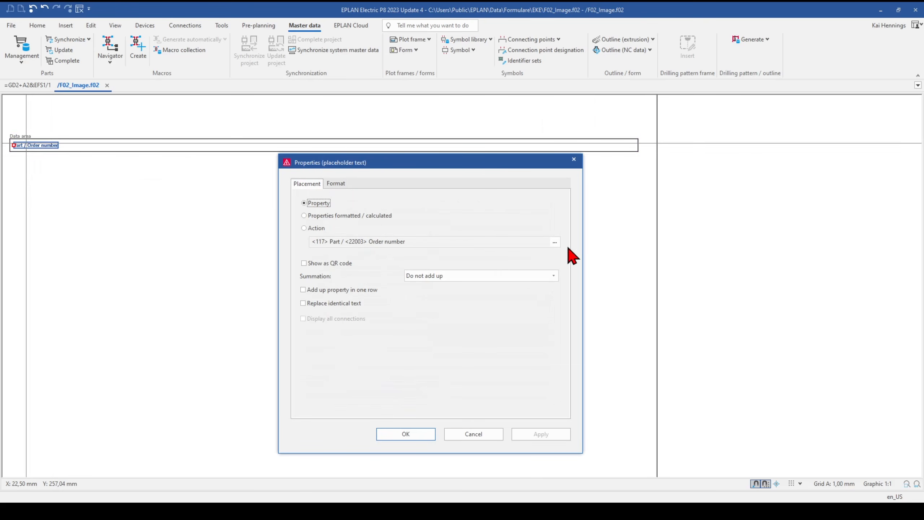
{"action": "left_click", "coordinate": [554, 242]}
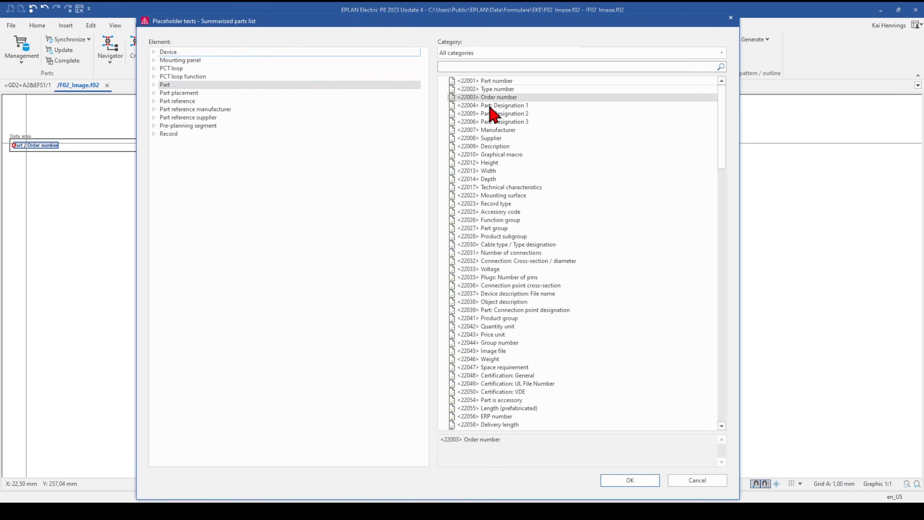
{"action": "left_click", "coordinate": [166, 86]}
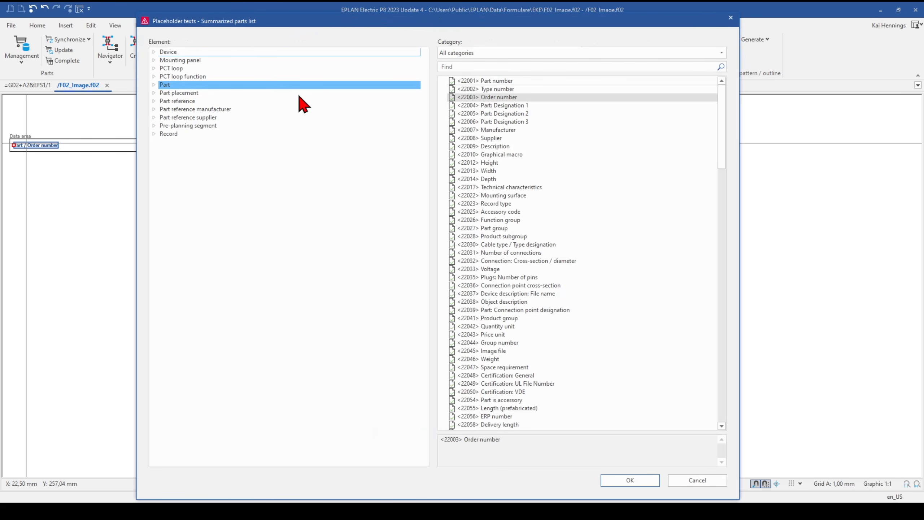
{"action": "left_click", "coordinate": [483, 67]}
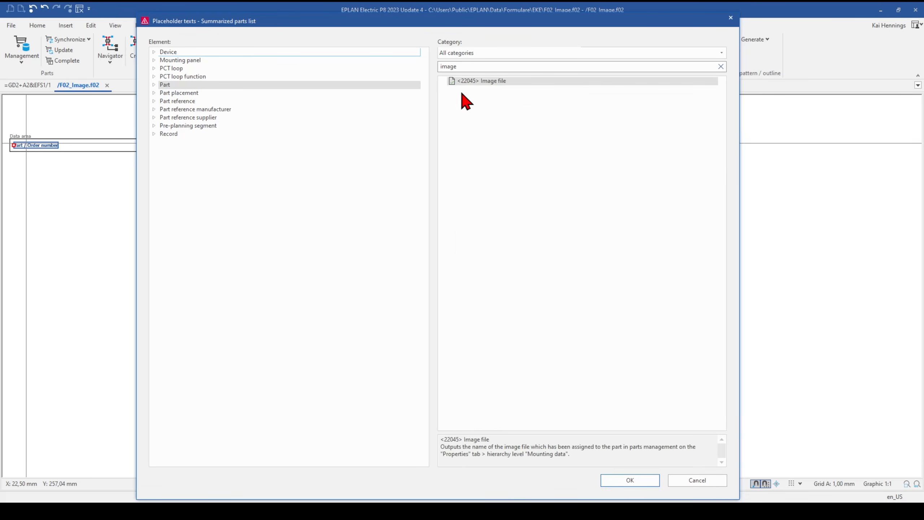
{"action": "left_click", "coordinate": [469, 81]}
{"action": "left_click", "coordinate": [614, 480]}
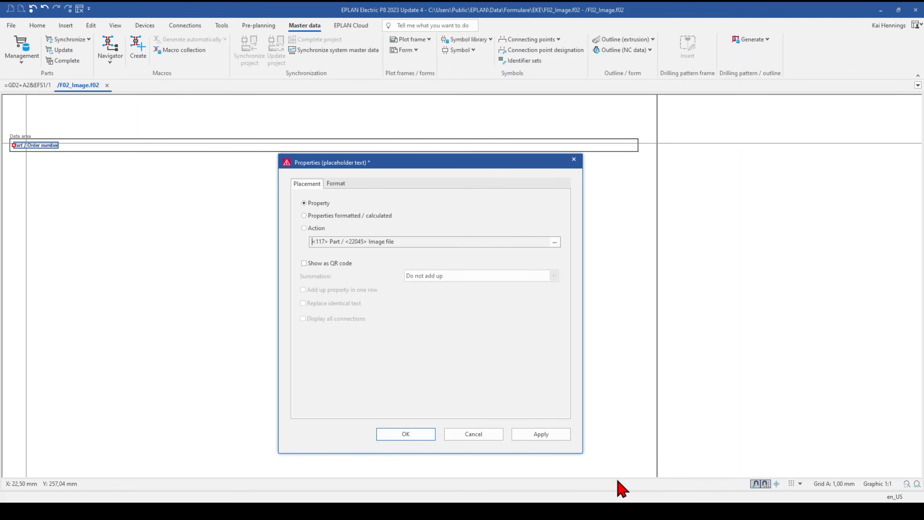
Set the alignment of the Image file placeholder text to Middle center
{"action": "left_click", "coordinate": [336, 183]}
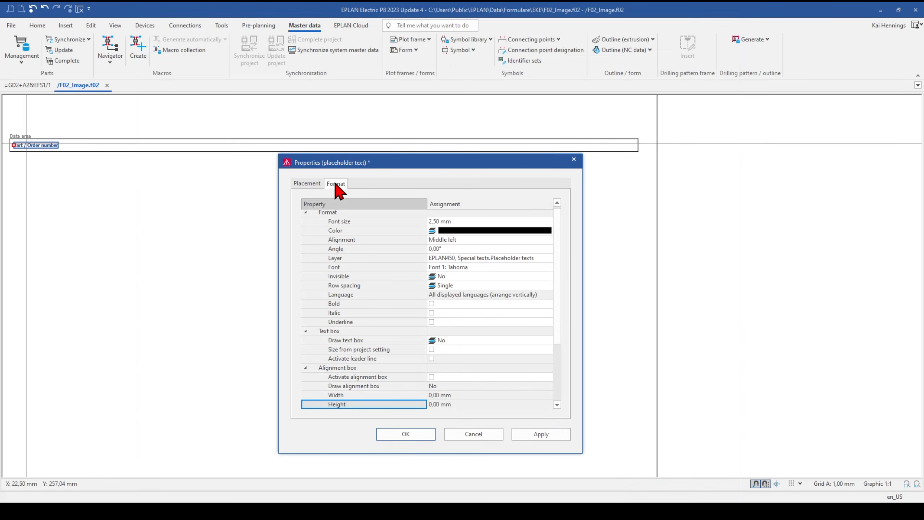
{"action": "left_click", "coordinate": [548, 240]}
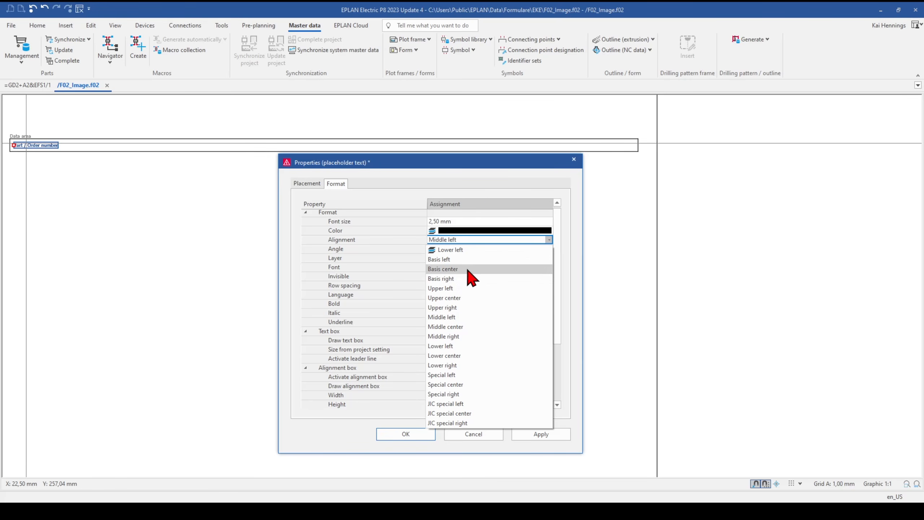
{"action": "left_click", "coordinate": [456, 327]}
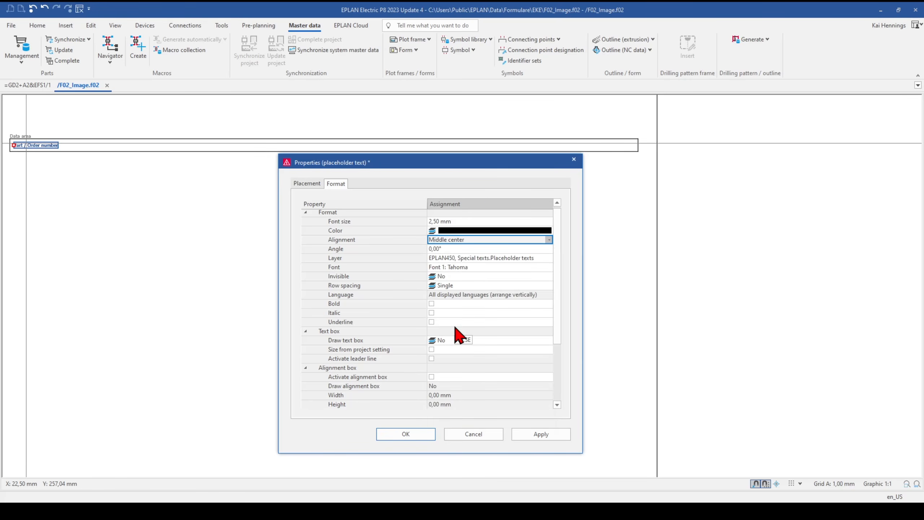
Activate the alignment box of the Image file placeholder with a width and height of 30 mm, and apply the properties
{"action": "left_click", "coordinate": [377, 386]}
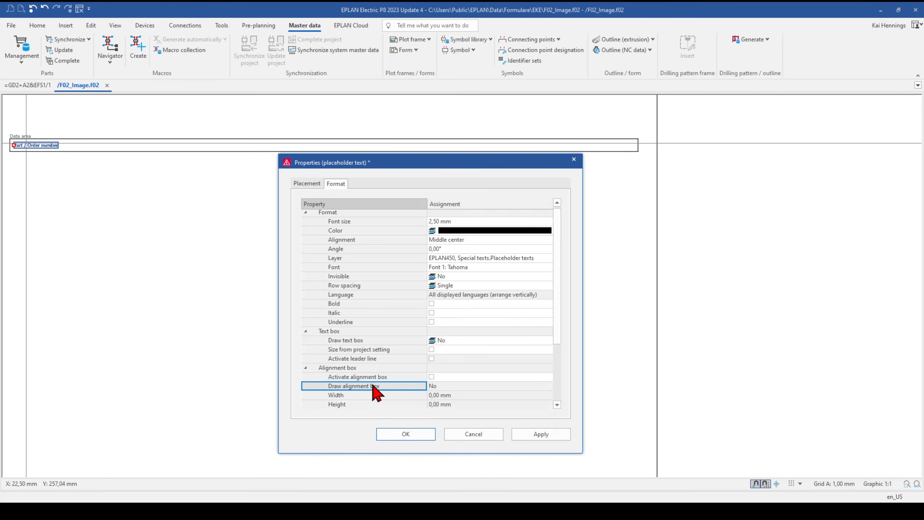
{"action": "scroll", "coordinate": [378, 350], "scroll_direction": "down", "scroll_amount": 2}
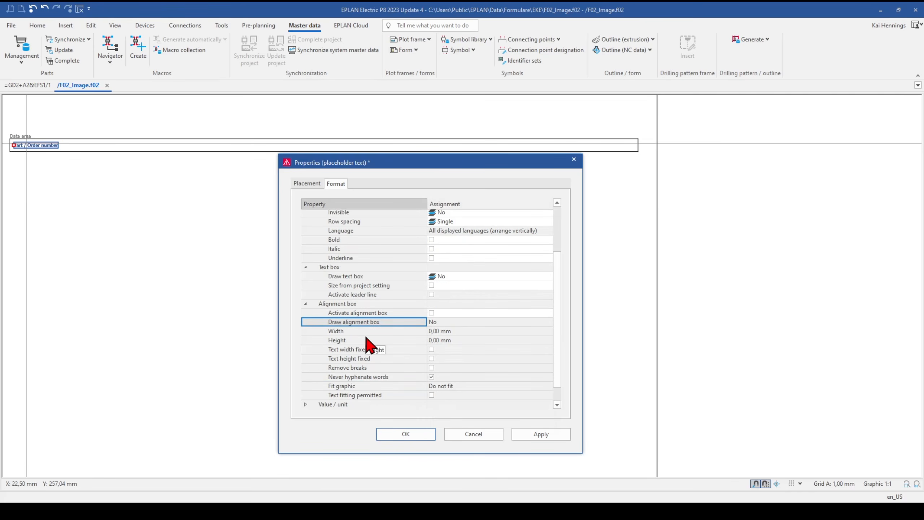
{"action": "left_click", "coordinate": [431, 313]}
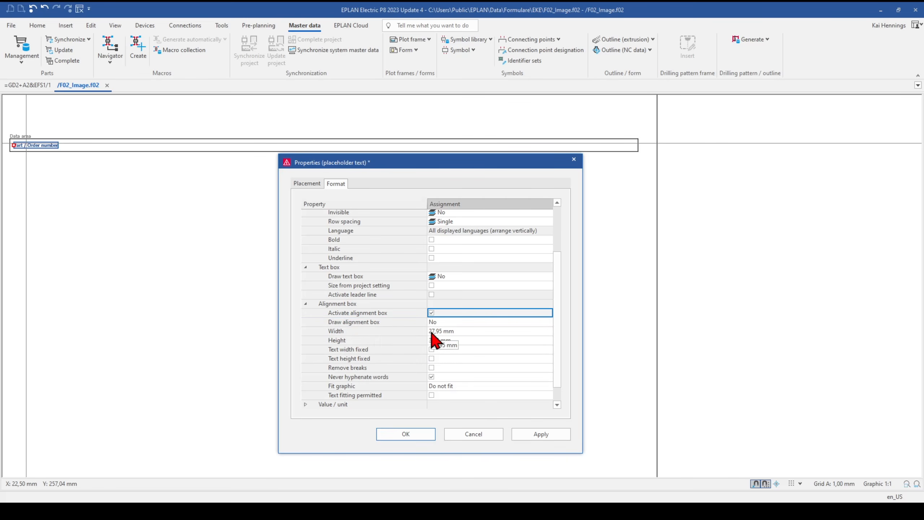
{"action": "left_click", "coordinate": [431, 331]}
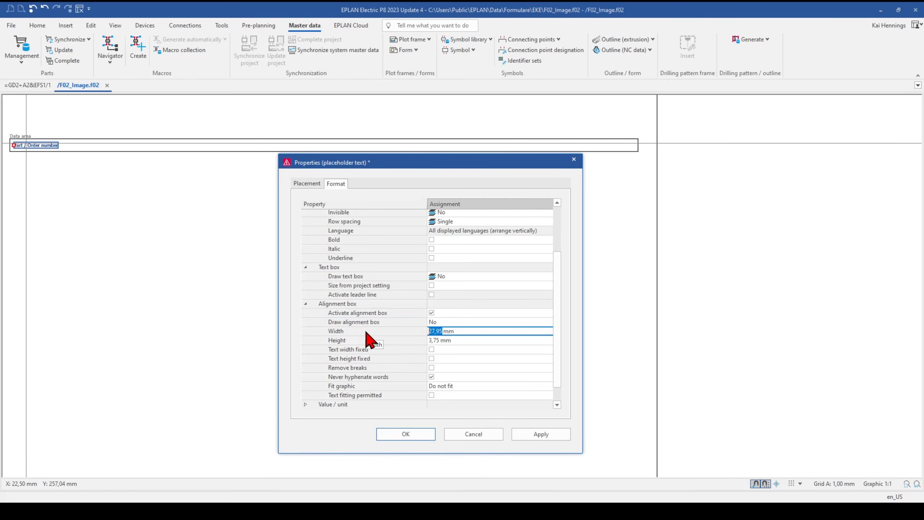
{"action": "type", "text": "30"}
{"action": "left_click", "coordinate": [438, 341]}
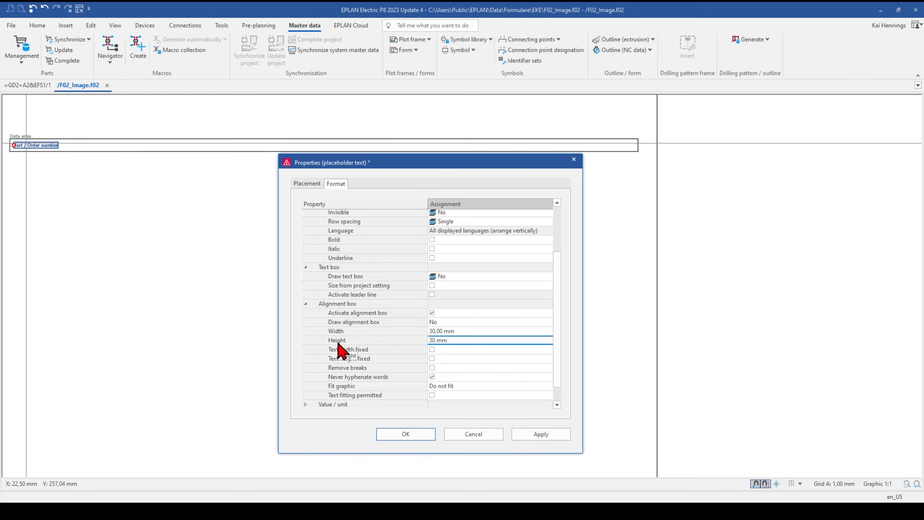
{"action": "left_click", "coordinate": [379, 334]}
{"action": "left_click", "coordinate": [536, 434]}
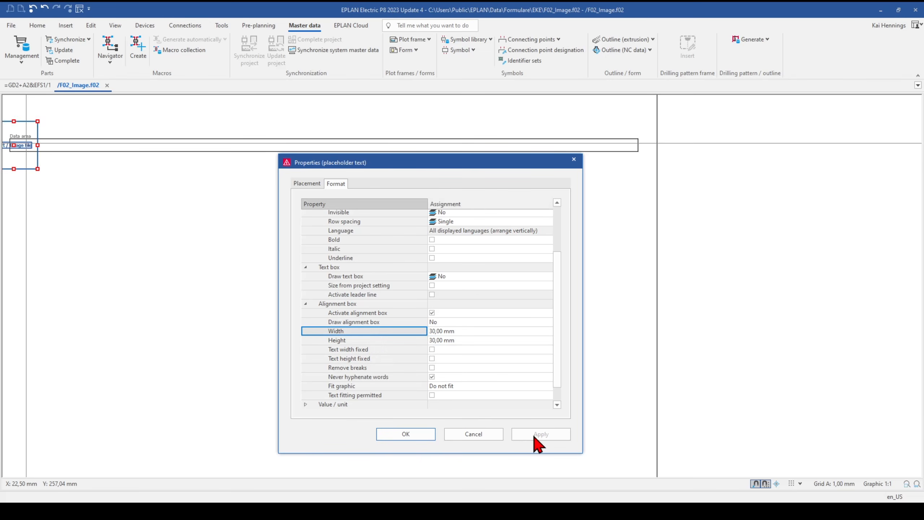
{"action": "left_click", "coordinate": [398, 436]}
{"action": "left_click", "coordinate": [59, 192]}
Move the data area upward and slightly to the right, clear of the black row frame
{"action": "scroll", "coordinate": [84, 192], "scroll_direction": "down", "scroll_amount": 1}
{"action": "middle_click_drag", "start_coordinate": [83, 192], "coordinate": [132, 185]}
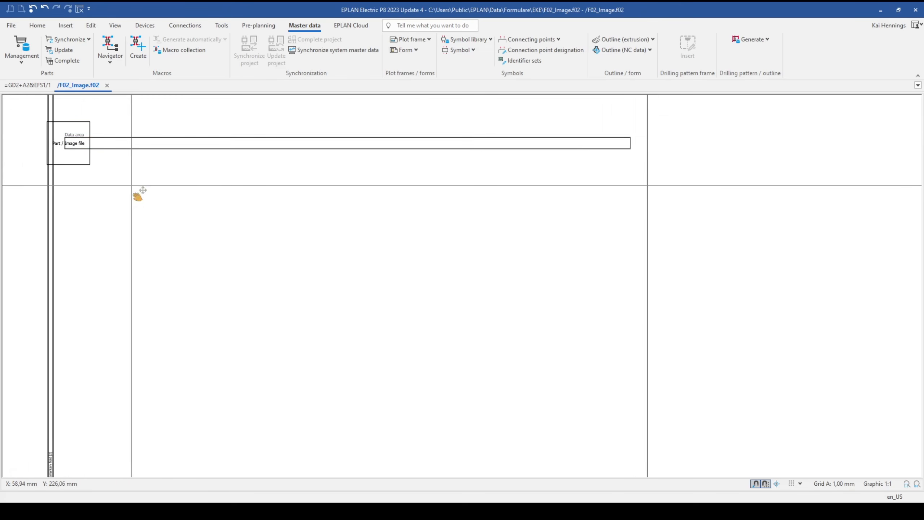
{"action": "left_click", "coordinate": [129, 146]}
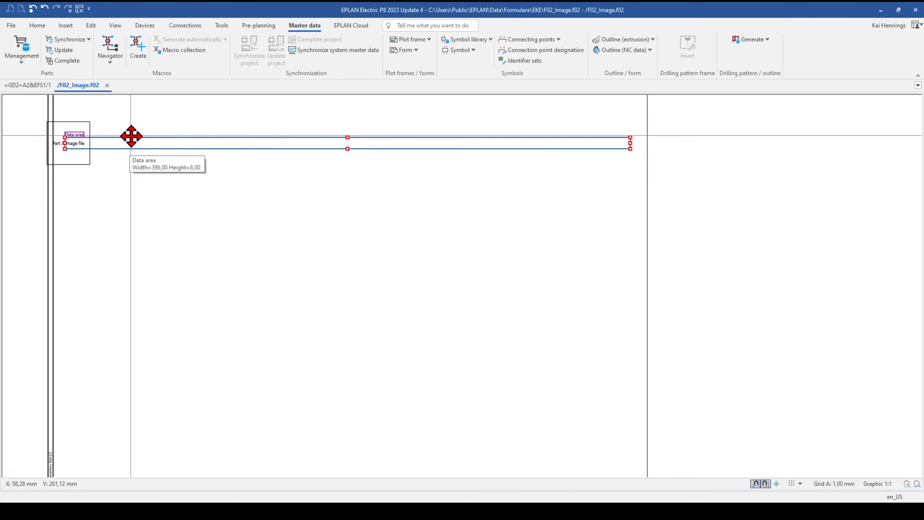
{"action": "left_click_drag", "start_coordinate": [74, 137], "coordinate": [88, 109]}
Move the Image file placeholder down and right out of the row frame, and delete the leftover row frame
{"action": "left_click", "coordinate": [75, 165]}
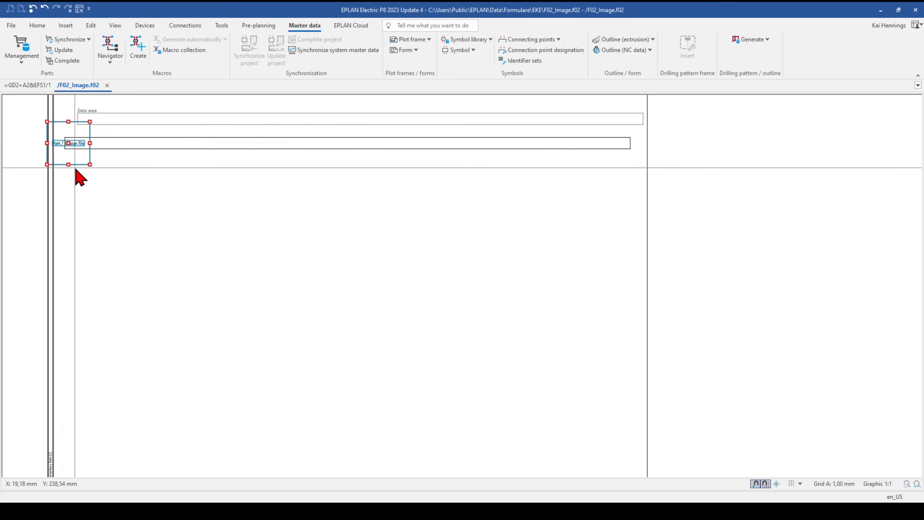
{"action": "left_click_drag", "start_coordinate": [84, 161], "coordinate": [131, 188]}
{"action": "left_click", "coordinate": [82, 149]}
{"action": "key", "text": "Delete"}
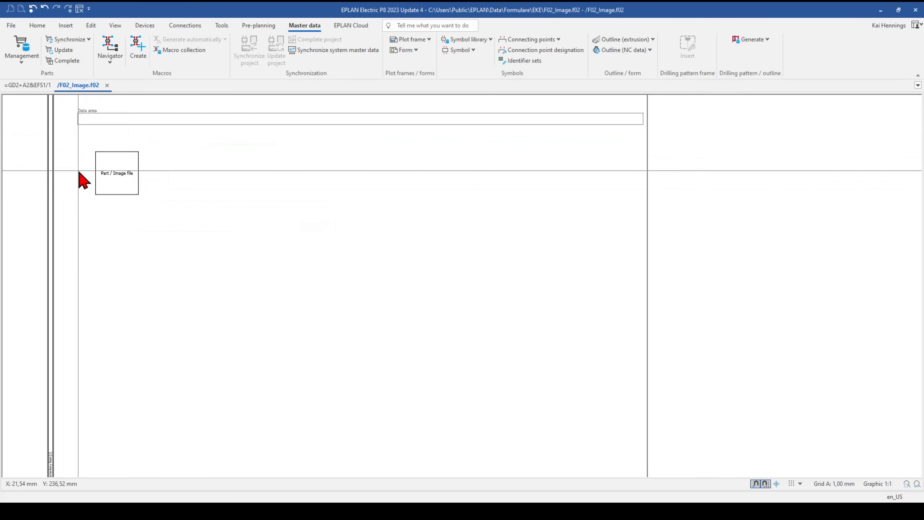
Resize the data area so that it closely encloses the square Image file placeholder
{"action": "left_click", "coordinate": [115, 124]}
{"action": "left_click_drag", "start_coordinate": [643, 119], "coordinate": [141, 197]}
{"action": "left_click", "coordinate": [166, 153]}
Move the data area together with the Image file placeholder into the upper-left corner of the plot frame
{"action": "scroll", "coordinate": [171, 188], "scroll_direction": "down", "scroll_amount": 1}
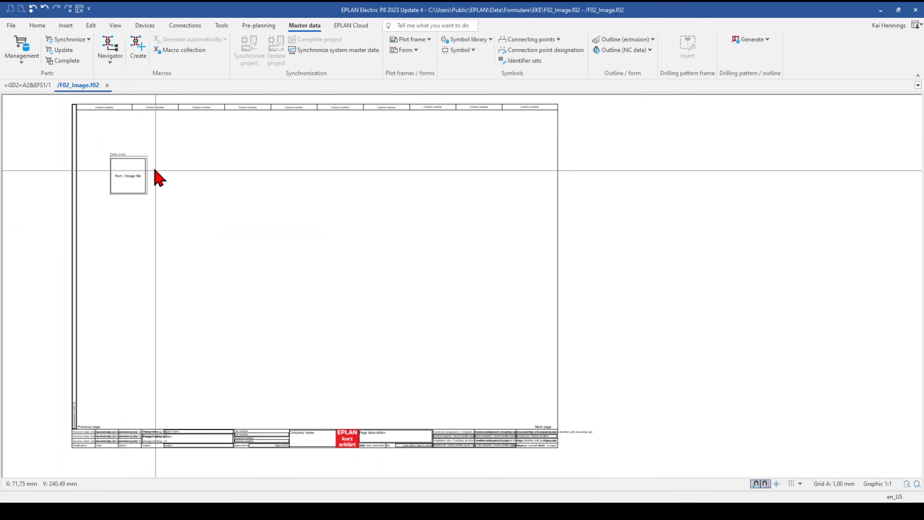
{"action": "key", "text": "m"}
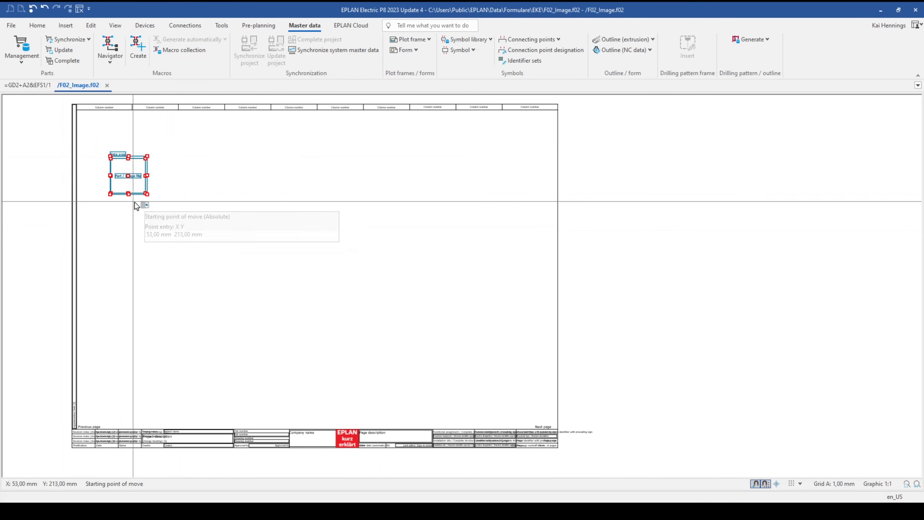
{"action": "left_click", "coordinate": [111, 157]}
{"action": "left_click", "coordinate": [92, 116]}
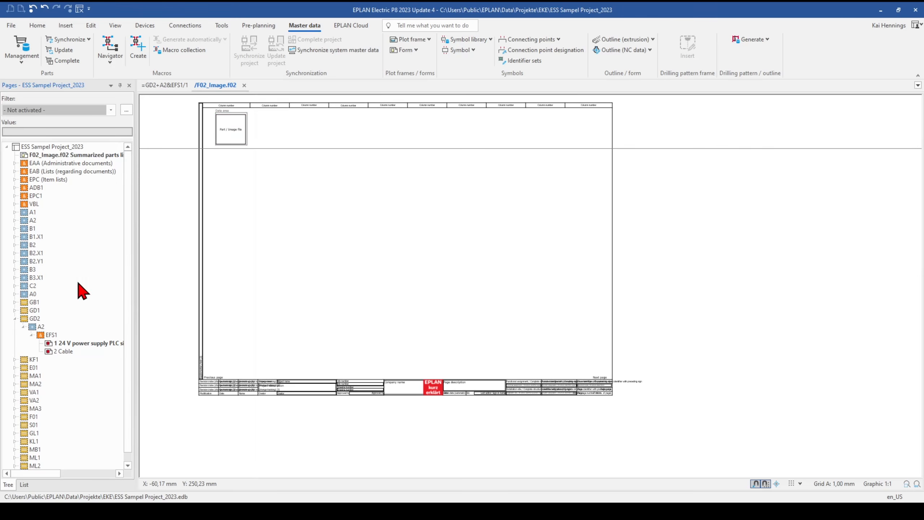
Set the row height to 30 mm in the form properties of F02_Image and apply the change
{"action": "right_click", "coordinate": [42, 157]}
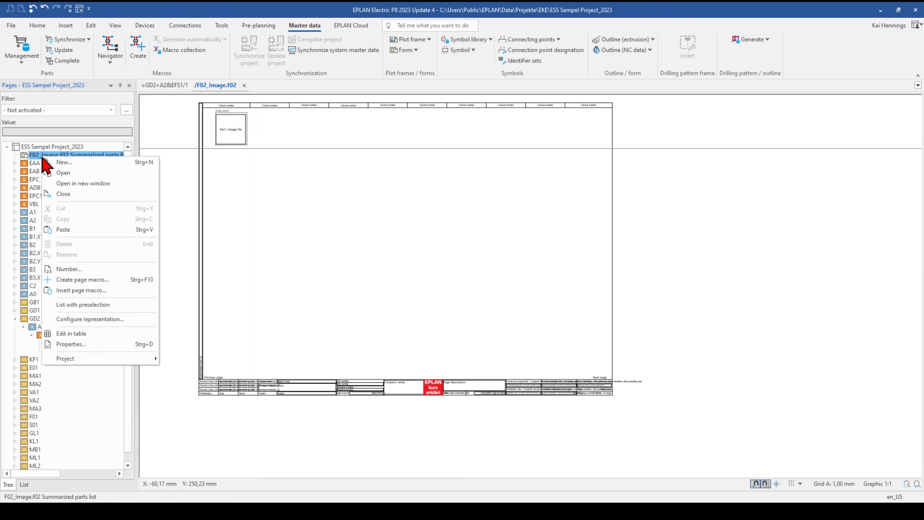
{"action": "left_click", "coordinate": [71, 343]}
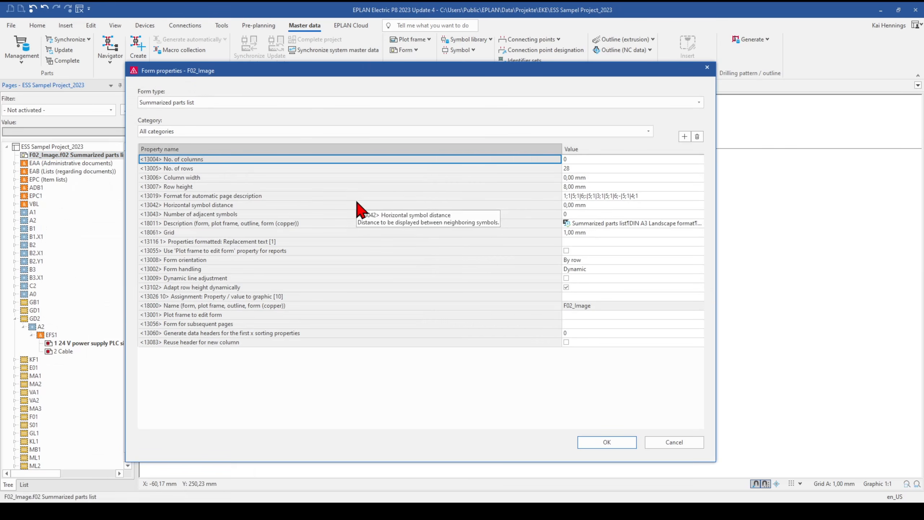
{"action": "left_click", "coordinate": [190, 171]}
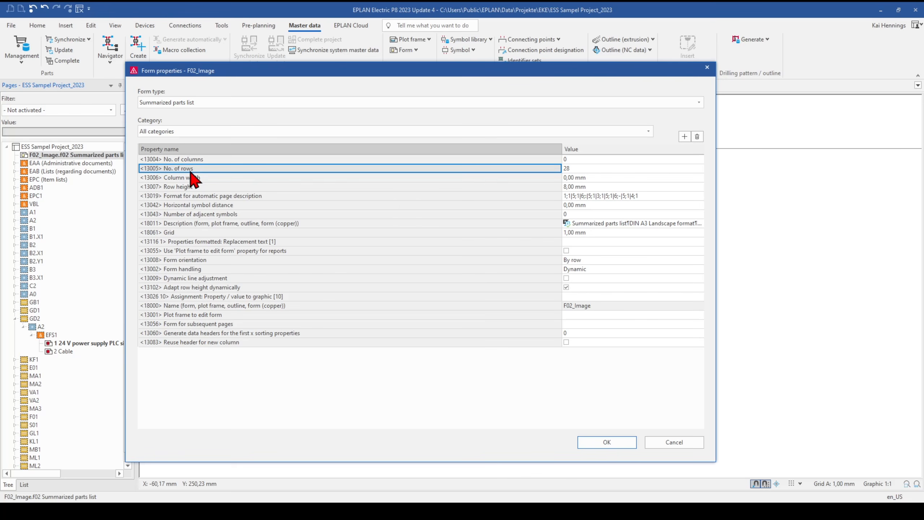
{"action": "left_click", "coordinate": [198, 187]}
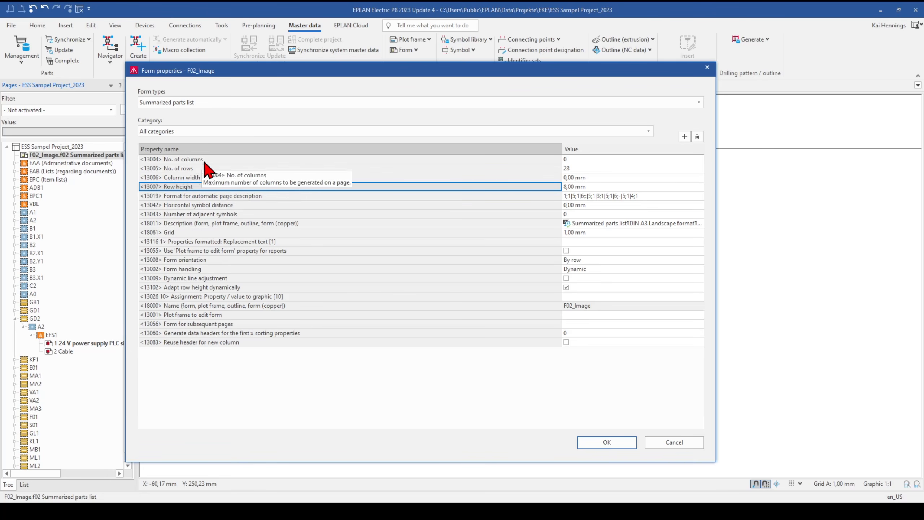
{"action": "left_click", "coordinate": [569, 187]}
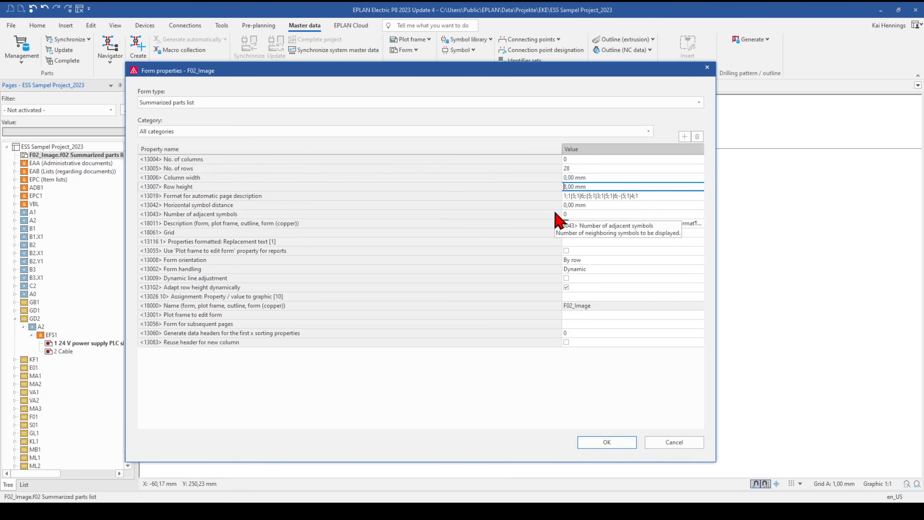
{"action": "key", "text": "Delete"}
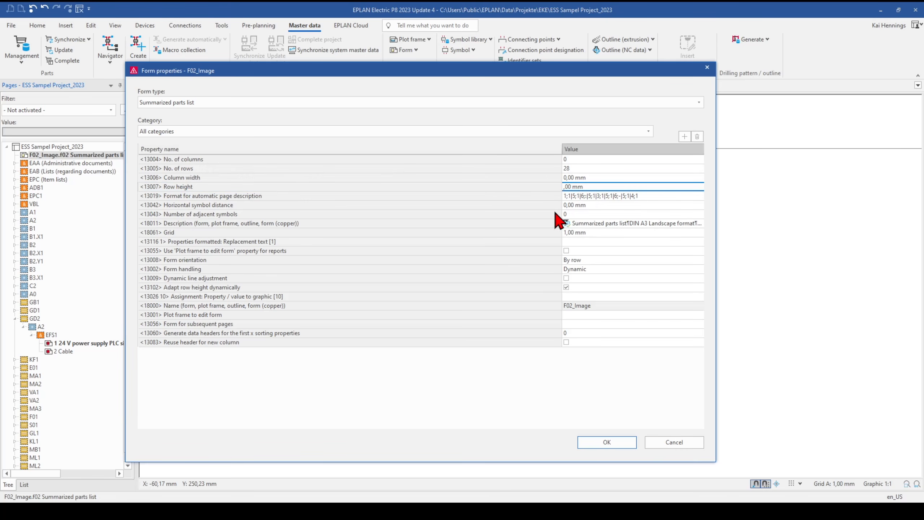
{"action": "left_click", "coordinate": [595, 166]}
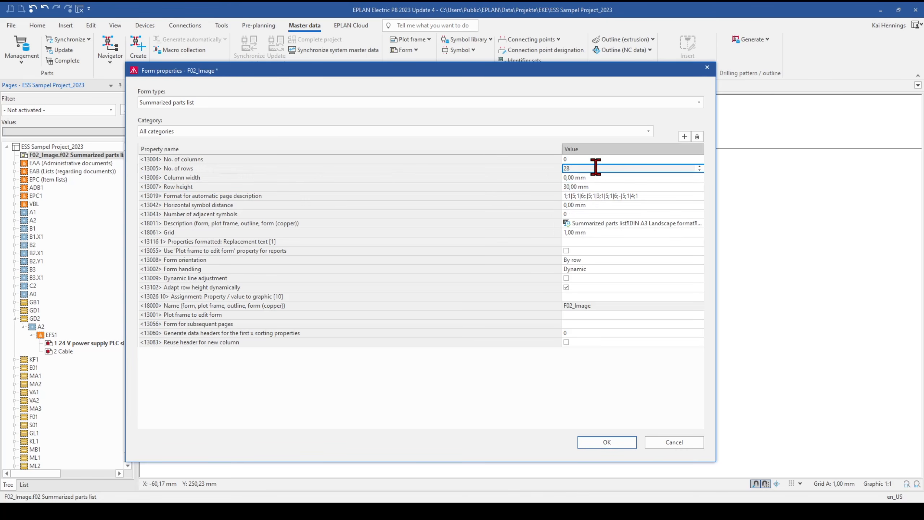
{"action": "left_click", "coordinate": [611, 442]}
{"action": "left_click", "coordinate": [316, 195]}
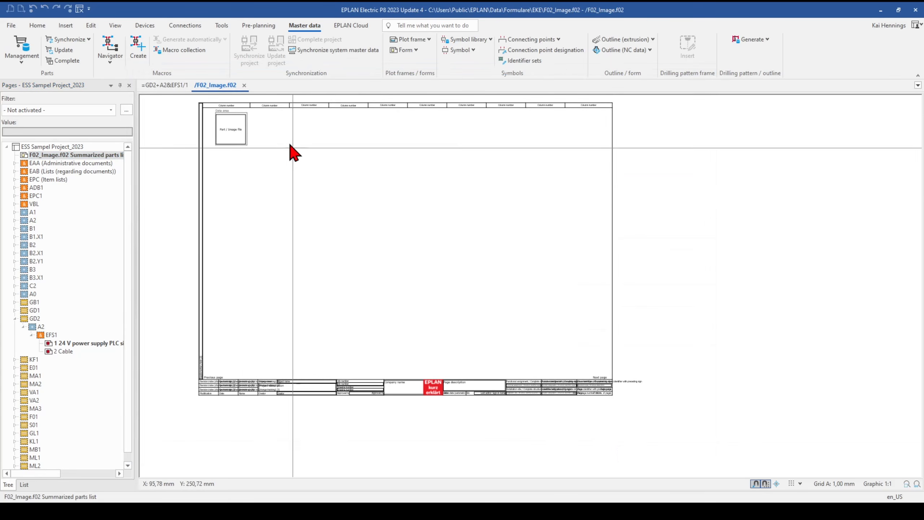
Close the F02_Image form and the page navigator, and go to the cable page =GD2+A2&EFS1/2
{"action": "left_click", "coordinate": [244, 86]}
{"action": "left_click", "coordinate": [129, 85]}
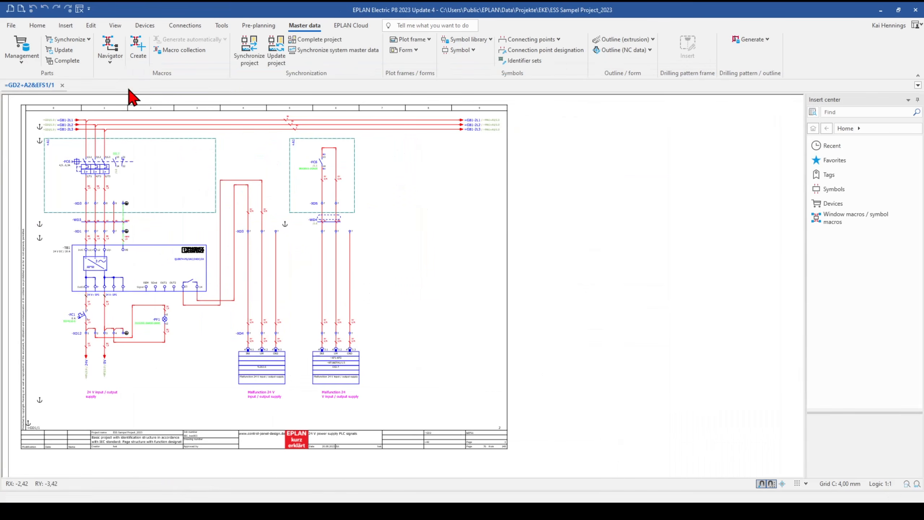
{"action": "left_click", "coordinate": [436, 234]}
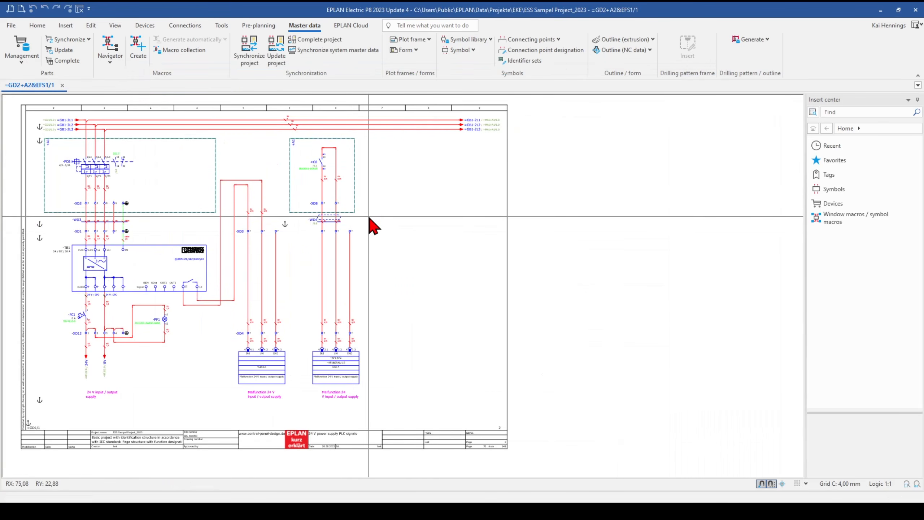
{"action": "key", "text": "Page_Down"}
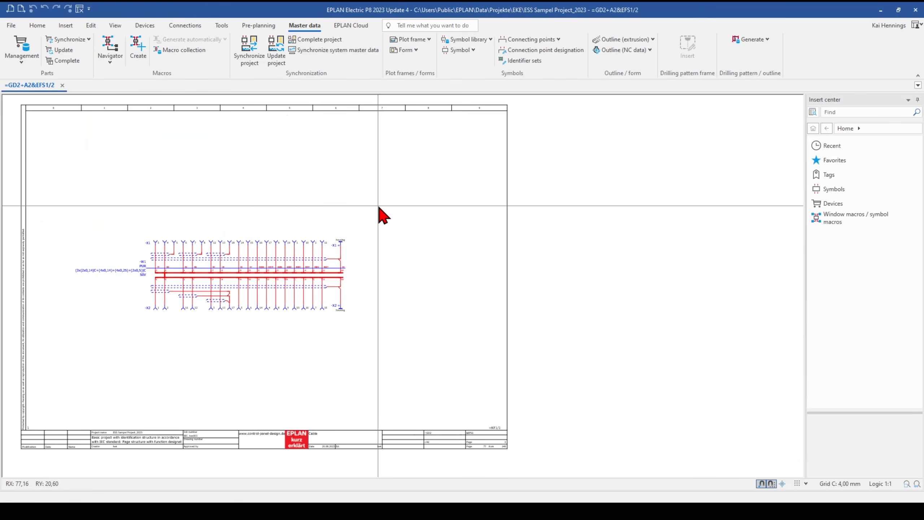
{"action": "scroll", "coordinate": [120, 307], "scroll_direction": "up", "scroll_amount": 3}
{"action": "scroll", "coordinate": [121, 308], "scroll_direction": "down", "scroll_amount": 3}
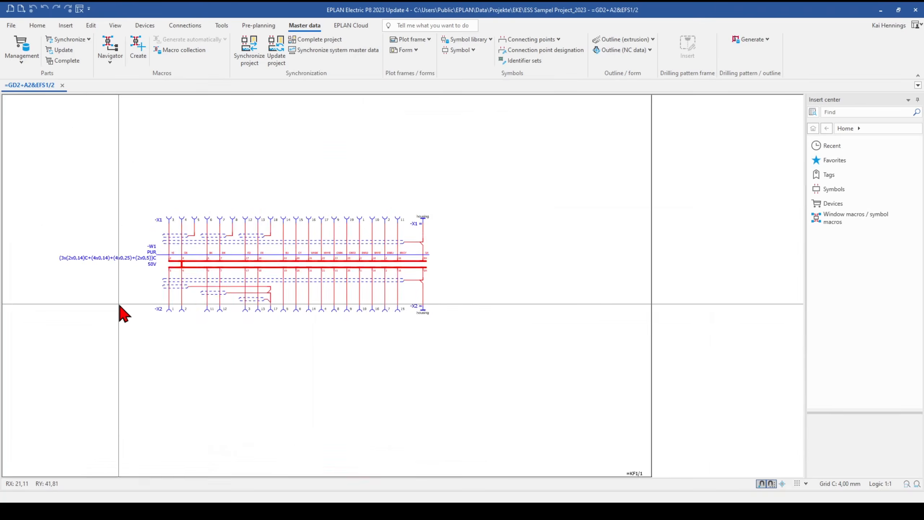
{"action": "key", "text": "ctrl+a"}
{"action": "left_click", "coordinate": [196, 185]}
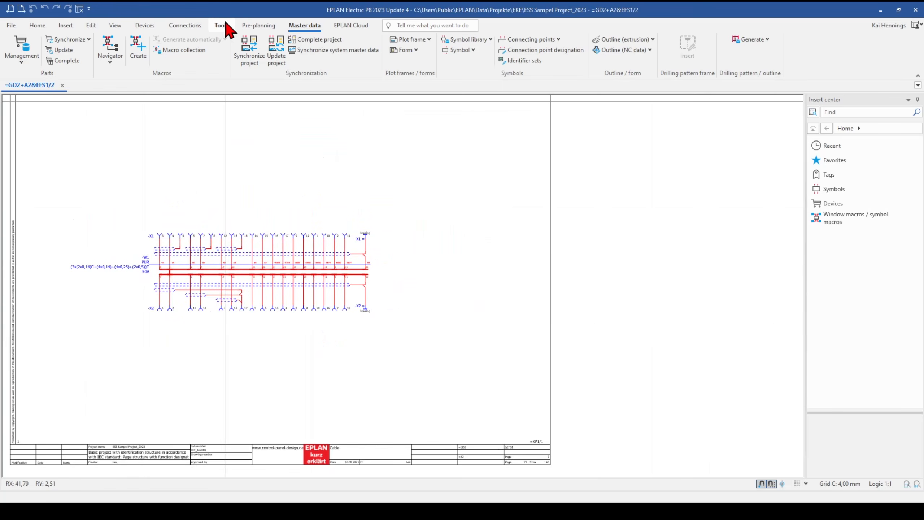
Create a new summarized parts list report with manual placement as output format, restricted to the current page
{"action": "left_click", "coordinate": [223, 26]}
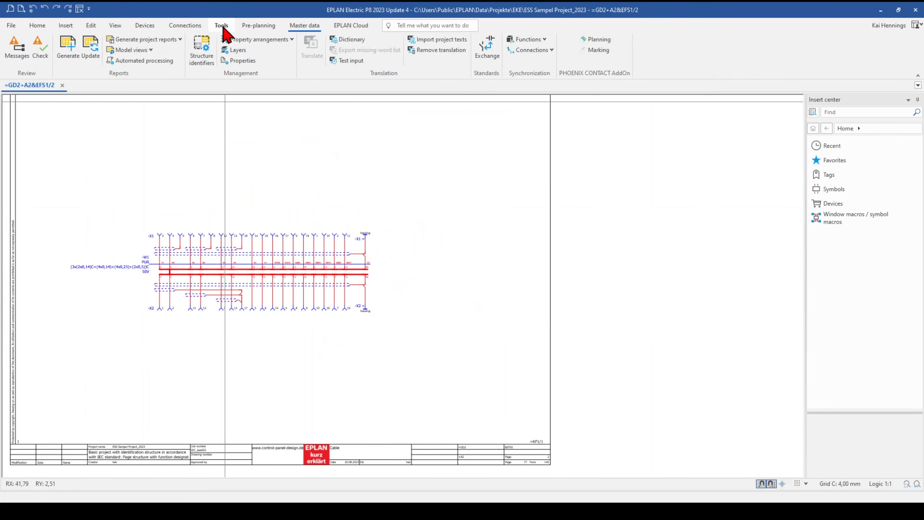
{"action": "left_click", "coordinate": [67, 53]}
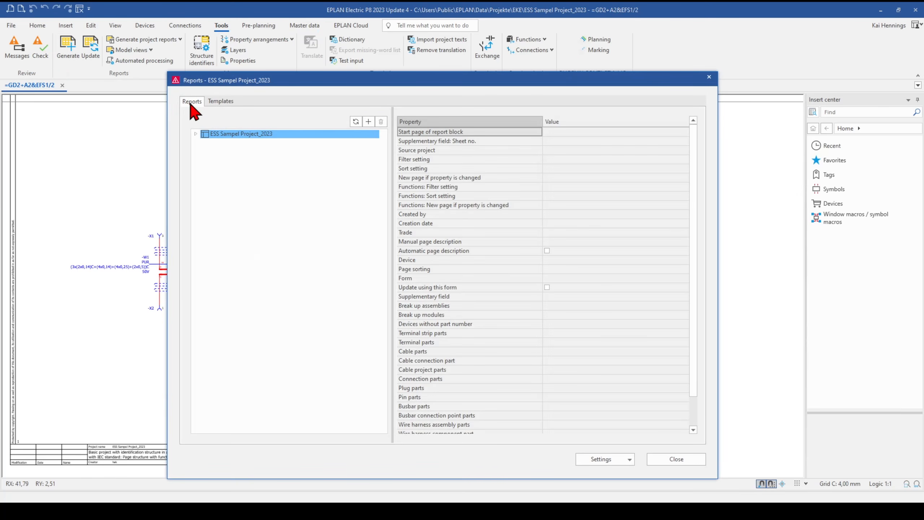
{"action": "left_click", "coordinate": [369, 122]}
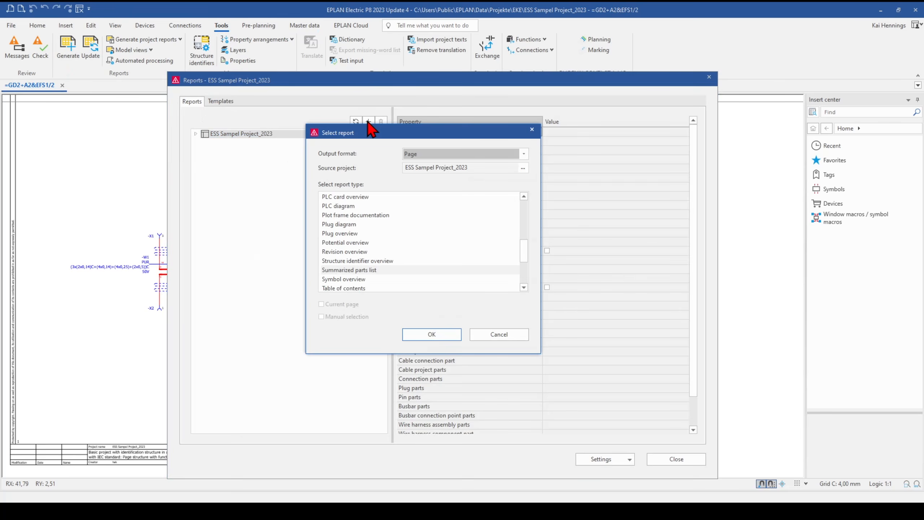
{"action": "left_click", "coordinate": [435, 154]}
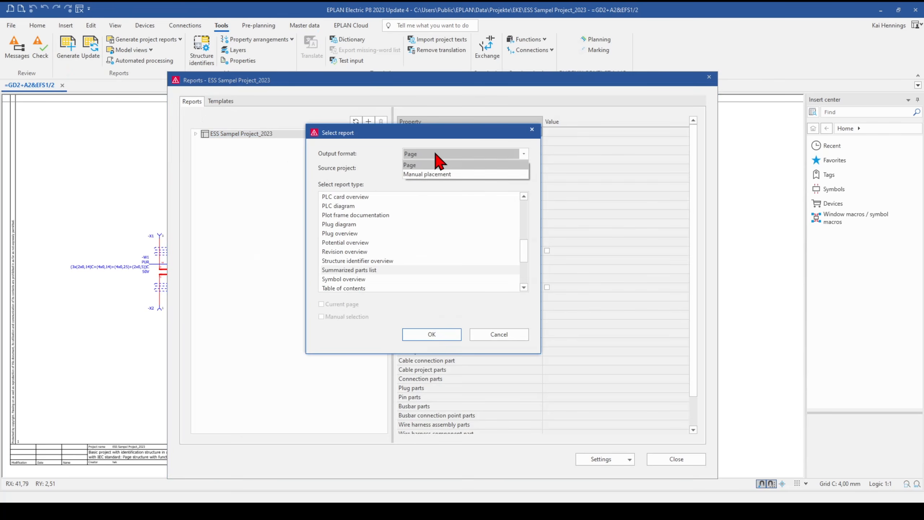
{"action": "left_click", "coordinate": [441, 175]}
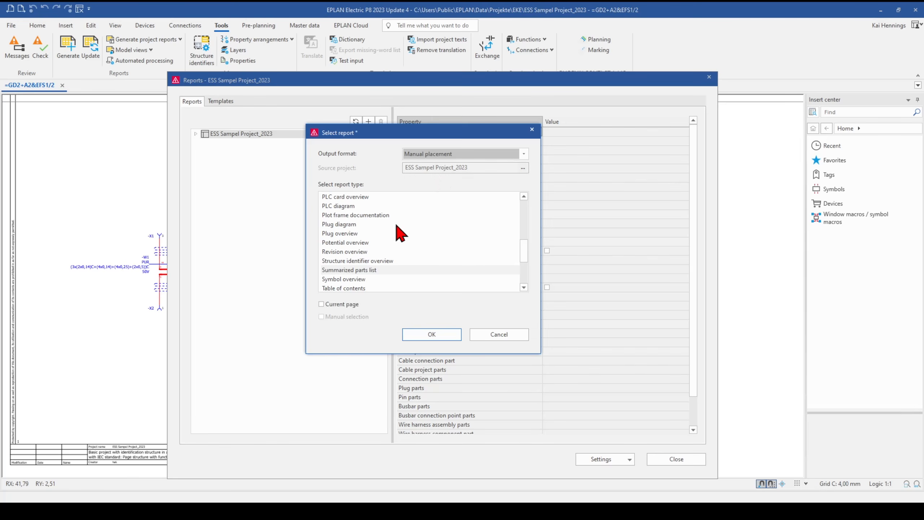
{"action": "left_click", "coordinate": [338, 305]}
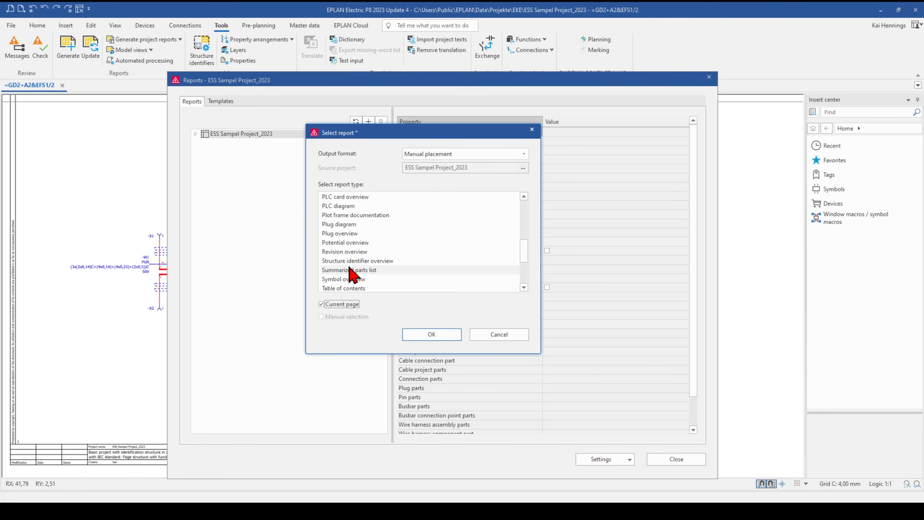
{"action": "left_click", "coordinate": [350, 270]}
{"action": "left_click", "coordinate": [418, 334]}
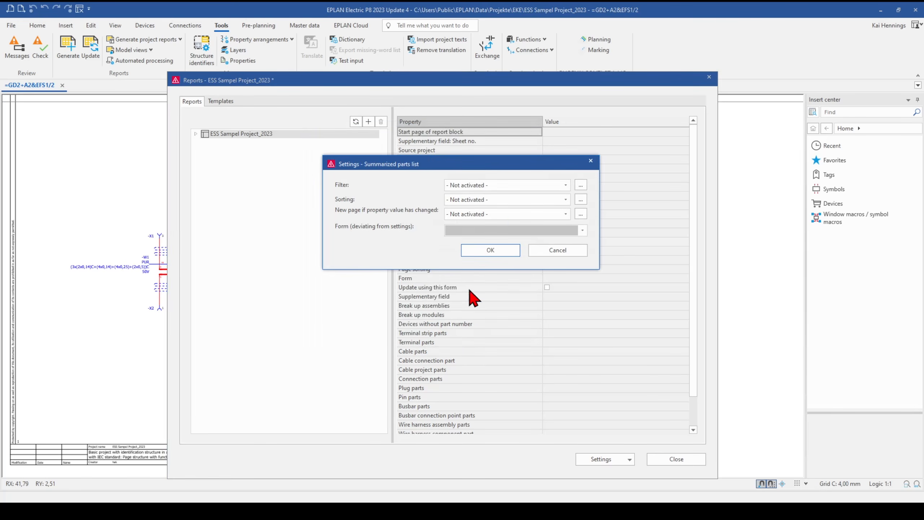
Assign the form F02_Image.f02 to the summarized parts list report and confirm its settings
{"action": "left_click", "coordinate": [510, 230]}
{"action": "left_click", "coordinate": [487, 327]}
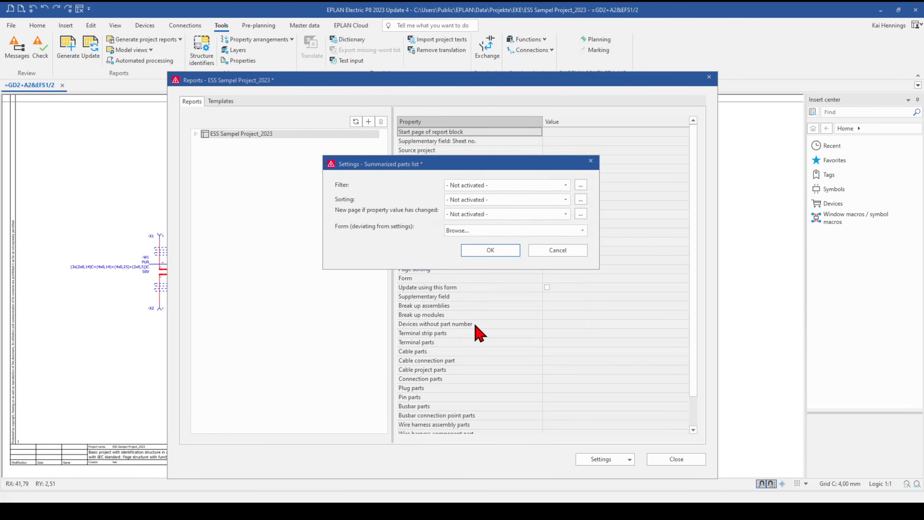
{"action": "left_click", "coordinate": [324, 156]}
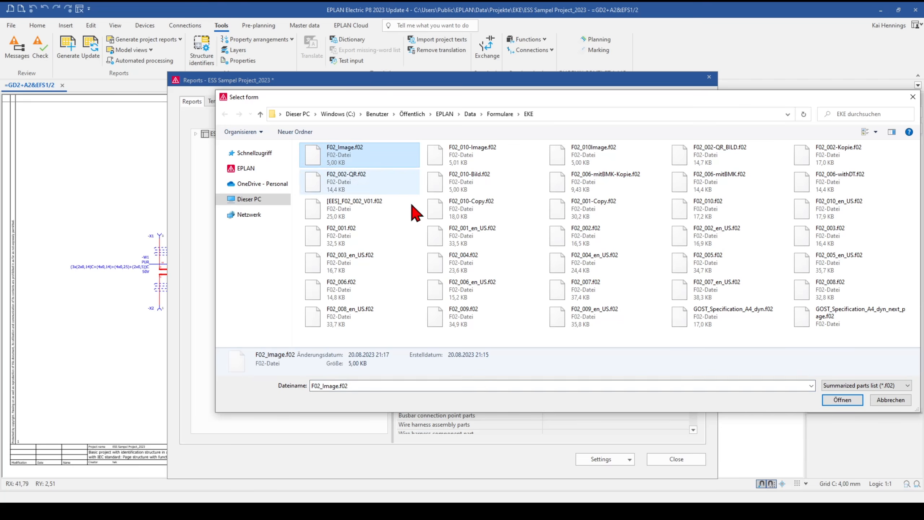
{"action": "left_click", "coordinate": [842, 400]}
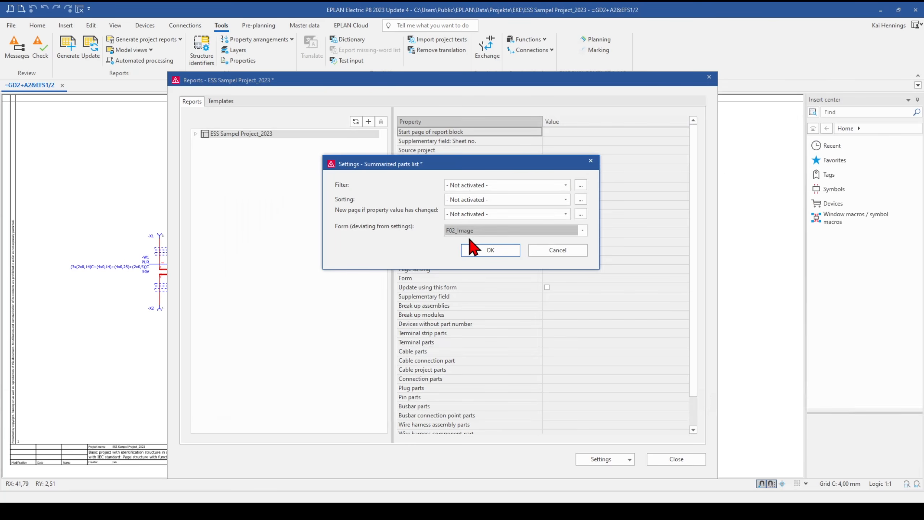
{"action": "left_click", "coordinate": [478, 251]}
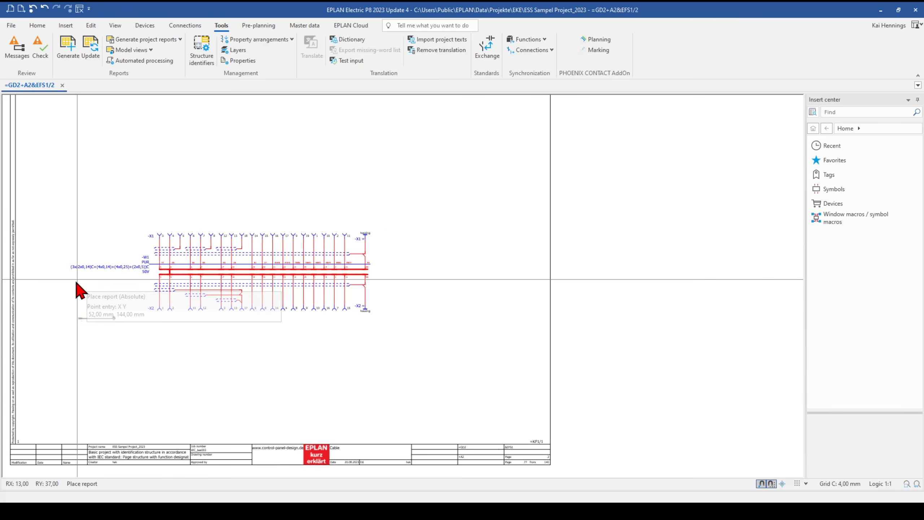
Place the parts list report in the free area below and to the left of cable -W1
{"action": "scroll", "coordinate": [30, 369], "scroll_direction": "up", "scroll_amount": 2}
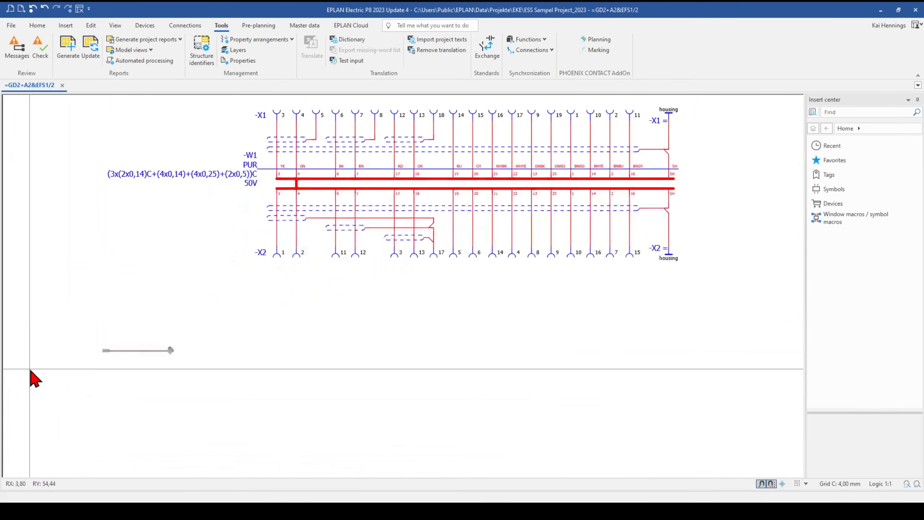
{"action": "scroll", "coordinate": [98, 349], "scroll_direction": "up", "scroll_amount": 3}
{"action": "scroll", "coordinate": [176, 370], "scroll_direction": "down", "scroll_amount": 2}
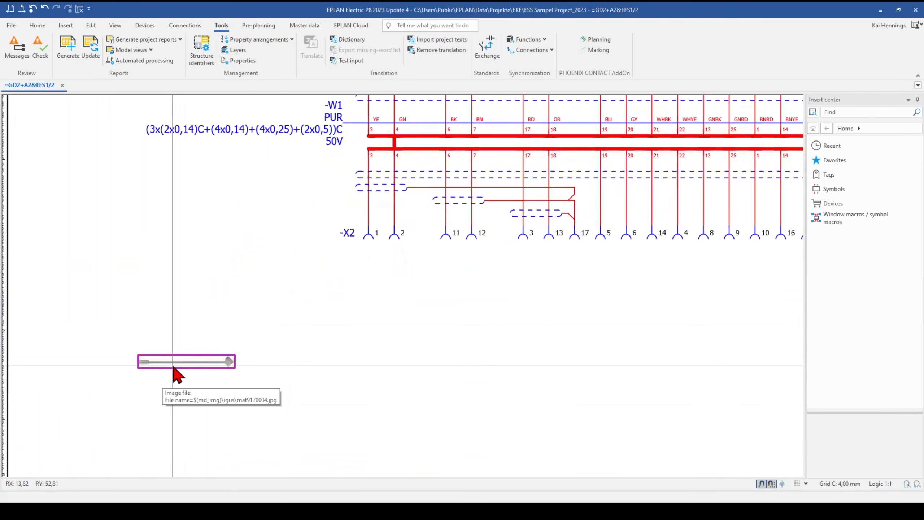
{"action": "scroll", "coordinate": [173, 363], "scroll_direction": "down", "scroll_amount": 1}
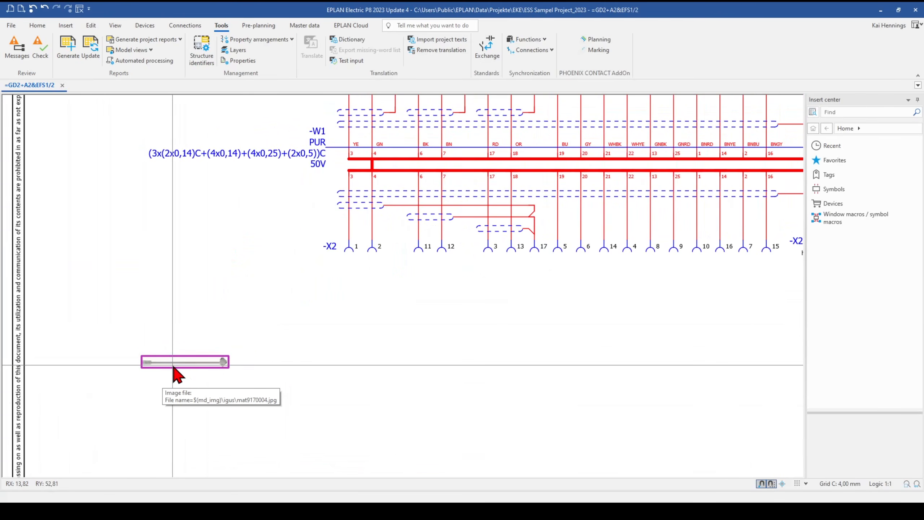
Duplicate the placed cable image once, positioning the copy directly below the type designation of cable -W1
{"action": "left_click", "coordinate": [200, 362]}
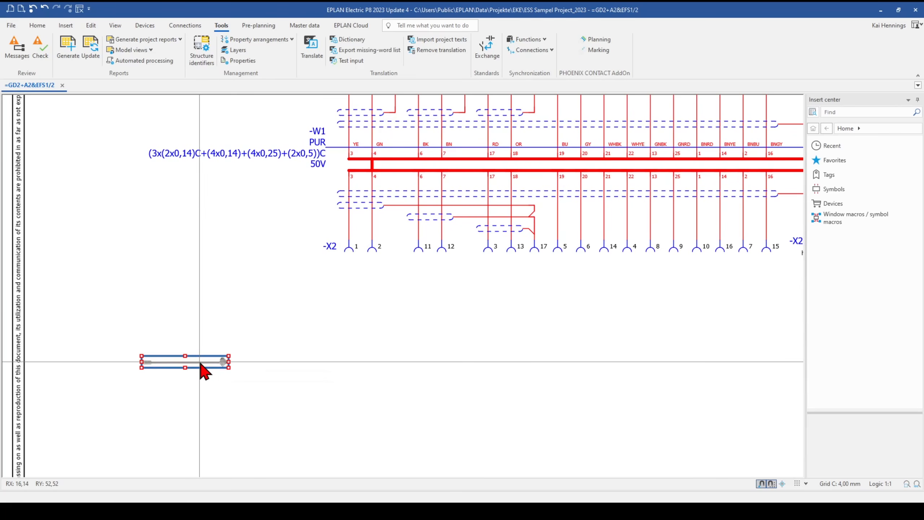
{"action": "right_click", "coordinate": [201, 364]}
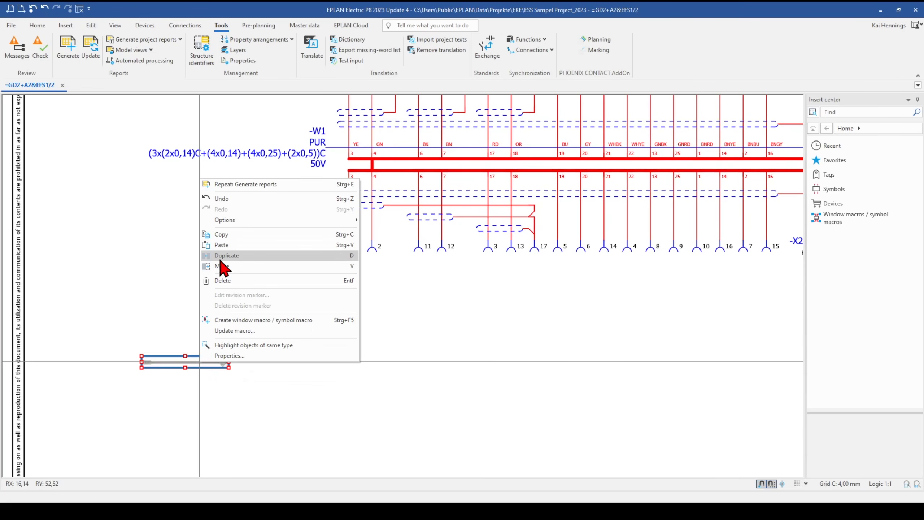
{"action": "left_click", "coordinate": [223, 265]}
{"action": "left_click", "coordinate": [211, 363]}
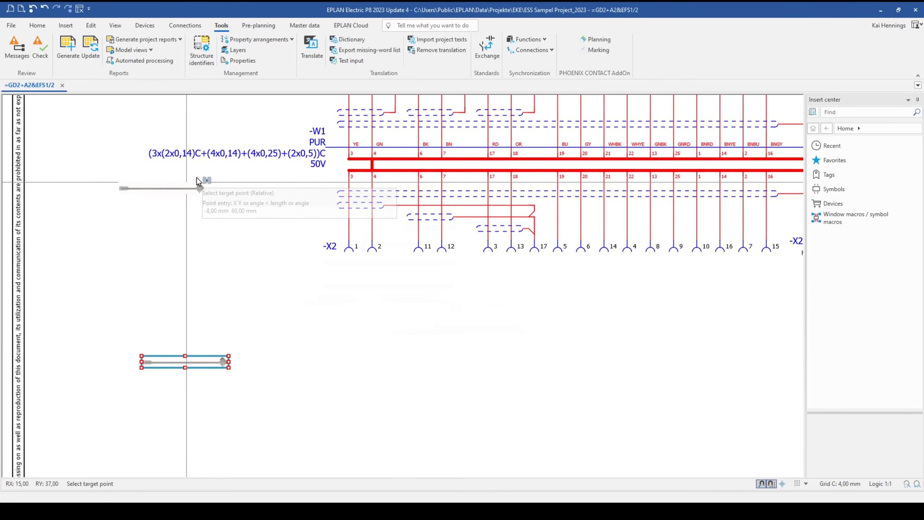
{"action": "left_click", "coordinate": [221, 170]}
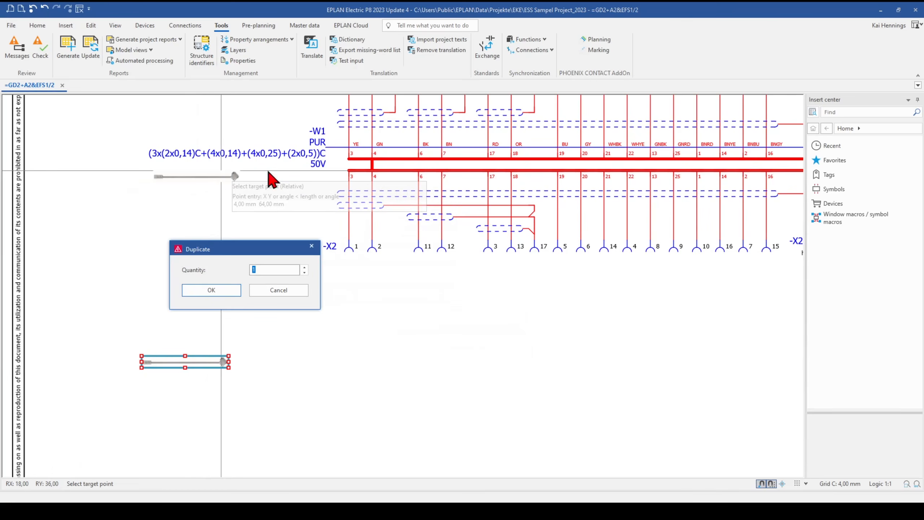
{"action": "left_click", "coordinate": [209, 289]}
Enlarge the copied cable image until it nearly reaches the first wire of -W1, and delete the original report image
{"action": "left_click", "coordinate": [212, 176]}
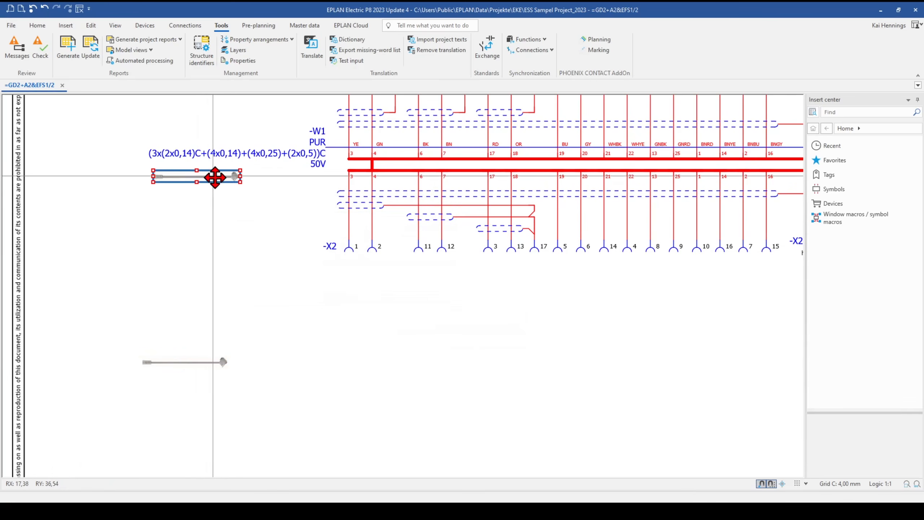
{"action": "left_click", "coordinate": [237, 177]}
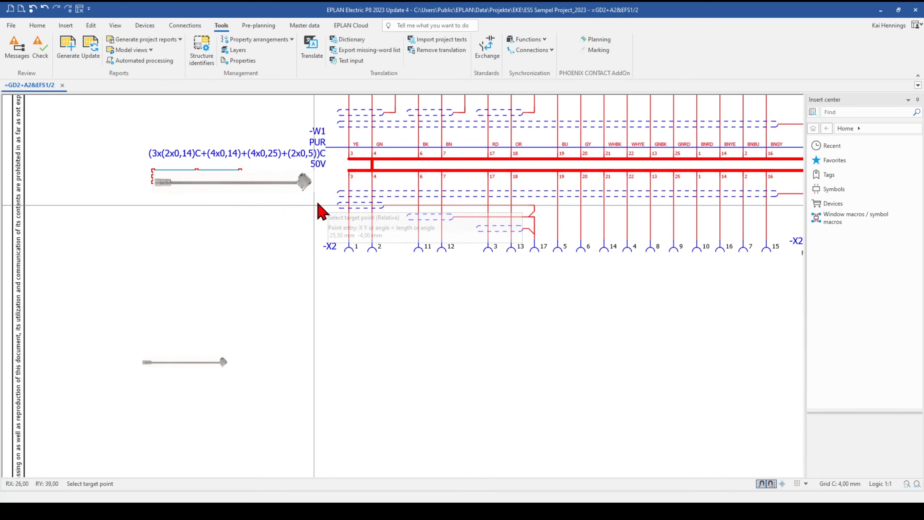
{"action": "left_click", "coordinate": [320, 202]}
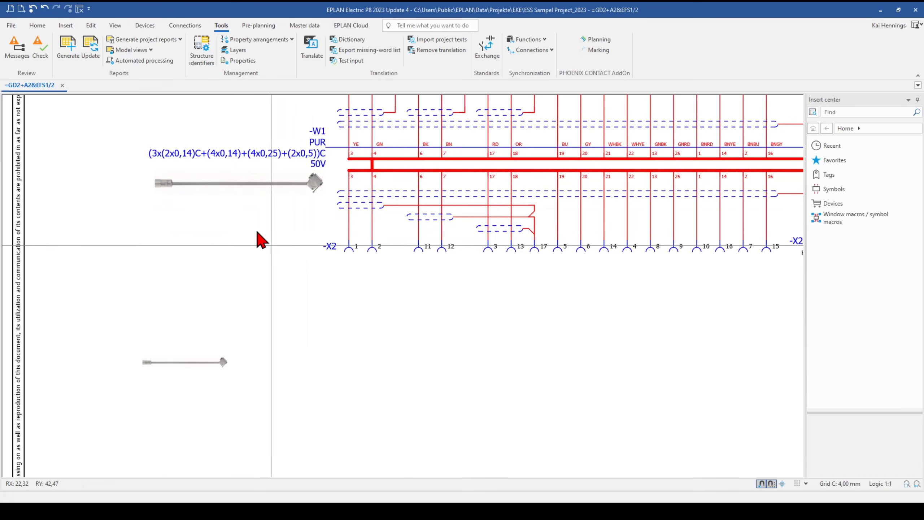
{"action": "left_click", "coordinate": [195, 364]}
{"action": "key", "text": "Delete"}
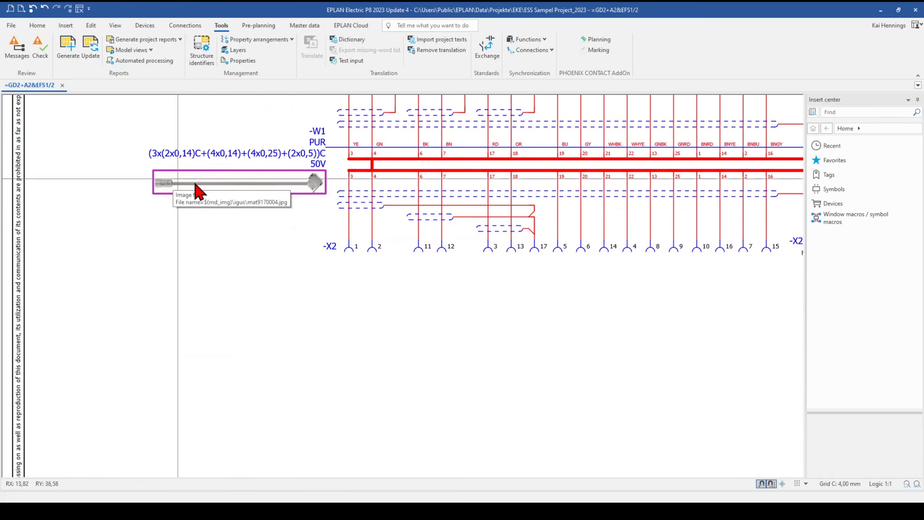
Go to page =GD2+A2&EFS1/1 and create a summarized parts list report for it with manual placement as output format
{"action": "scroll", "coordinate": [250, 291], "scroll_direction": "down", "scroll_amount": 2}
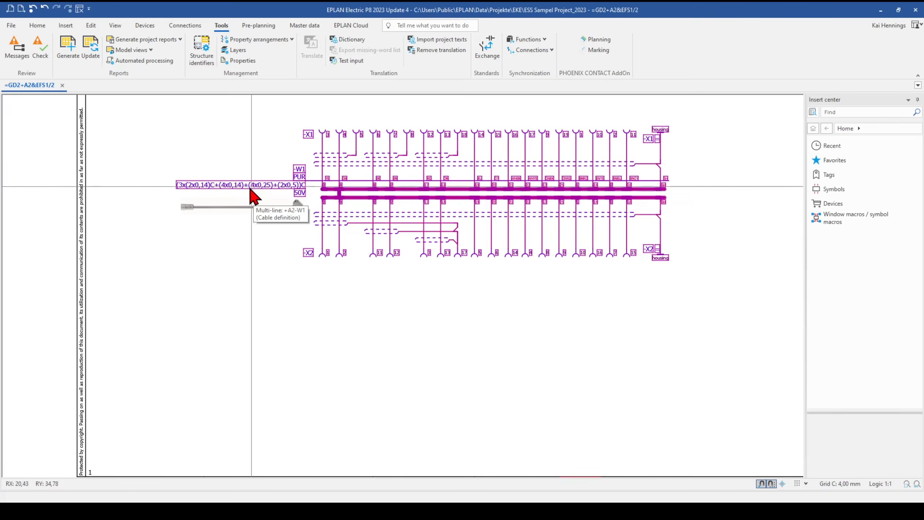
{"action": "key", "text": "Page_Up"}
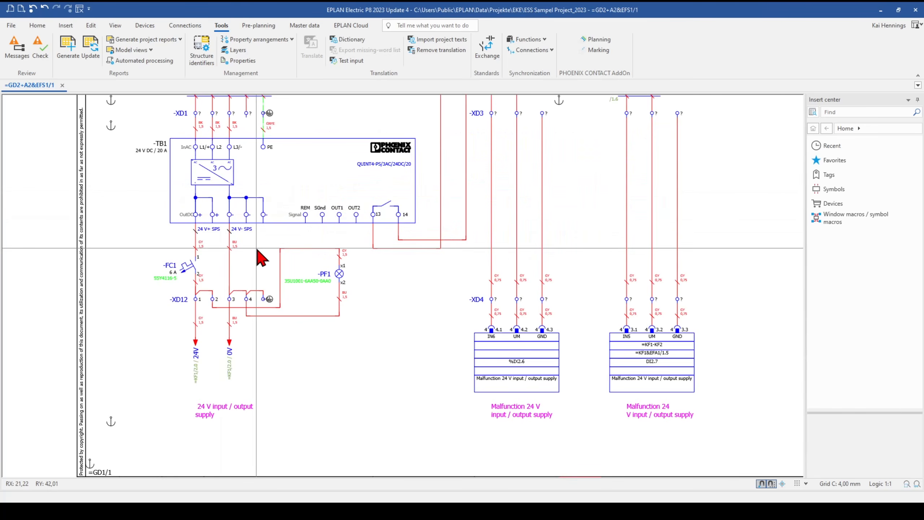
{"action": "middle_click_drag", "start_coordinate": [336, 154], "coordinate": [220, 207]}
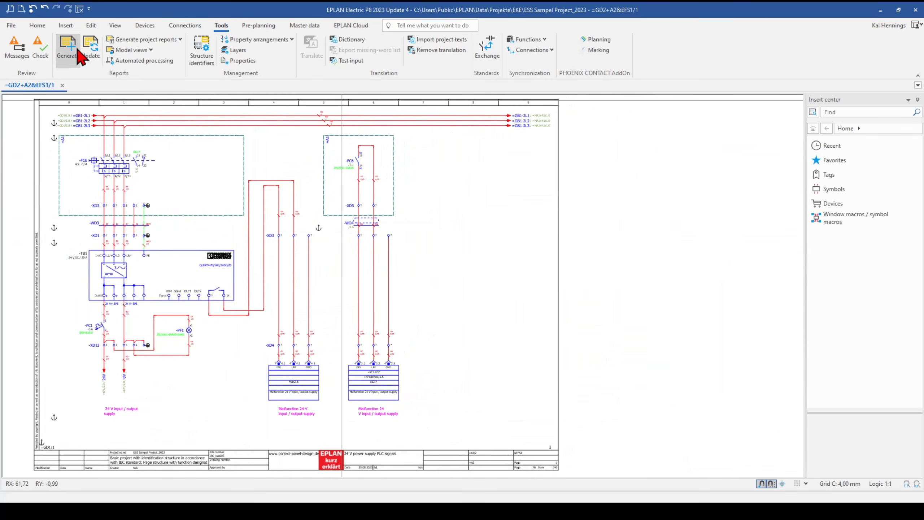
{"action": "left_click", "coordinate": [65, 51]}
{"action": "left_click", "coordinate": [368, 122]}
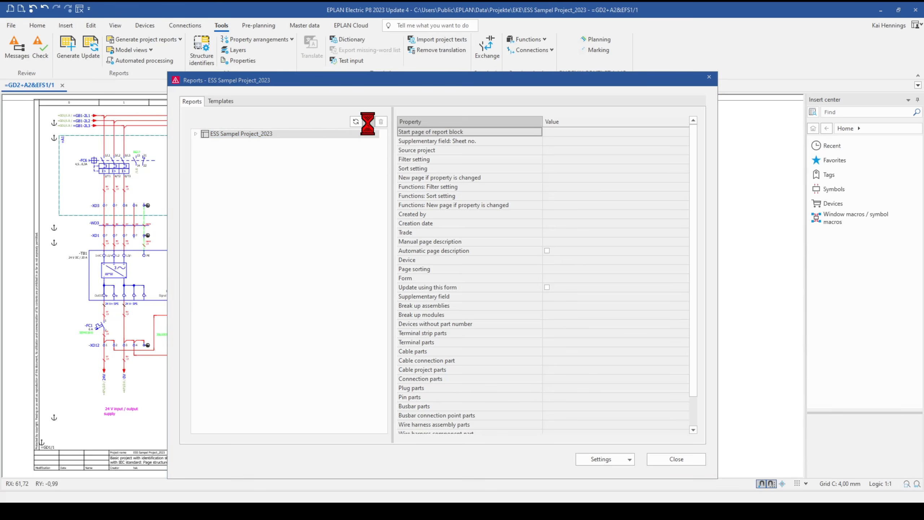
{"action": "left_click", "coordinate": [438, 153]}
{"action": "left_click", "coordinate": [430, 174]}
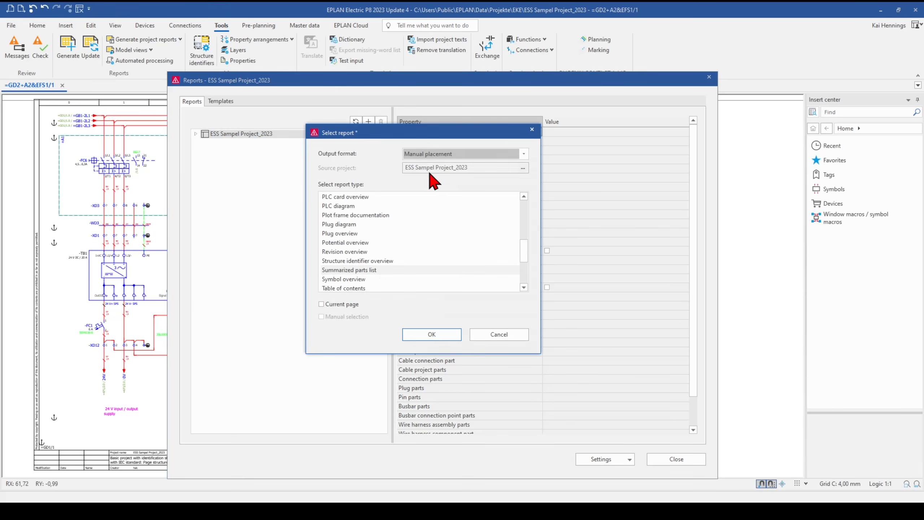
{"action": "left_click", "coordinate": [414, 332]}
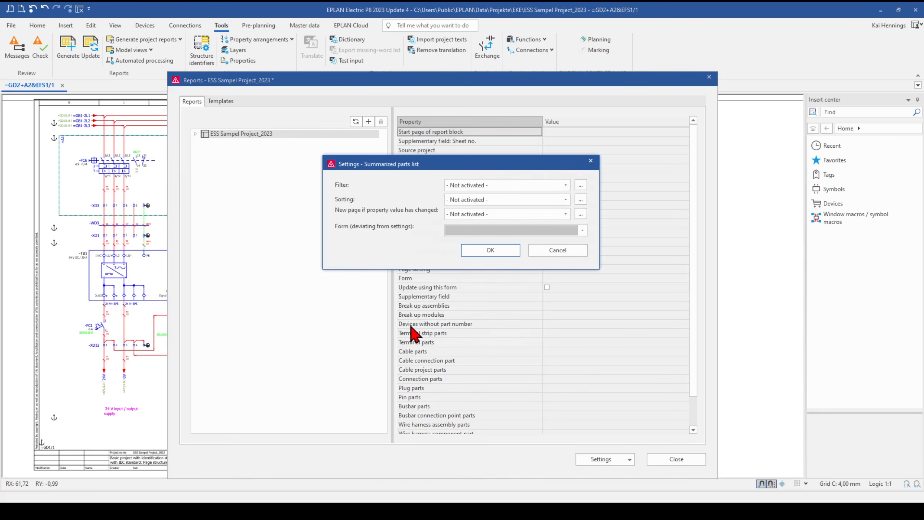
Assign the form F02_Image to the summarized parts list report and place it outside the plot frame, to the right of the page
{"action": "left_click", "coordinate": [478, 230]}
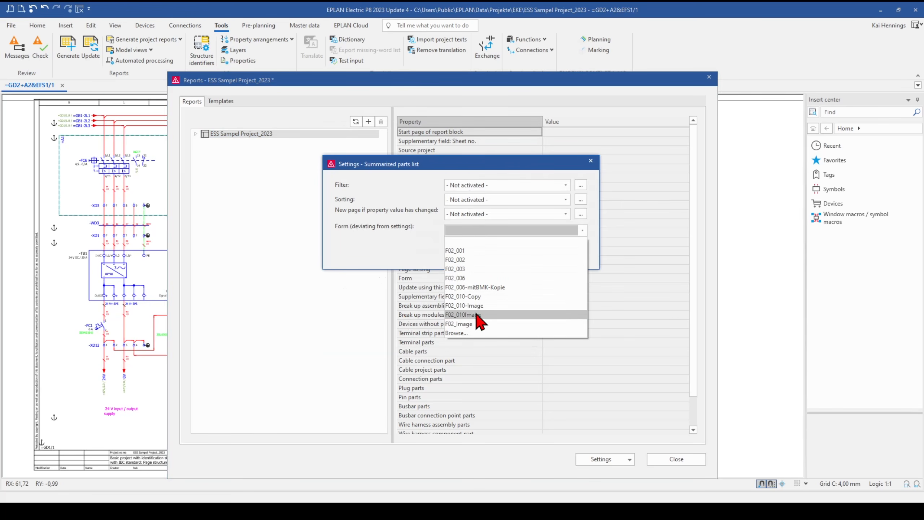
{"action": "left_click", "coordinate": [467, 323]}
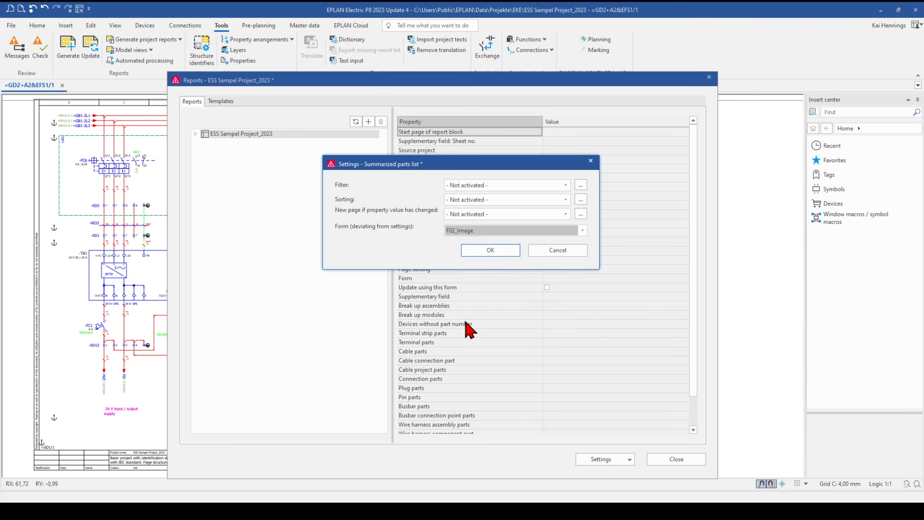
{"action": "left_click", "coordinate": [493, 245]}
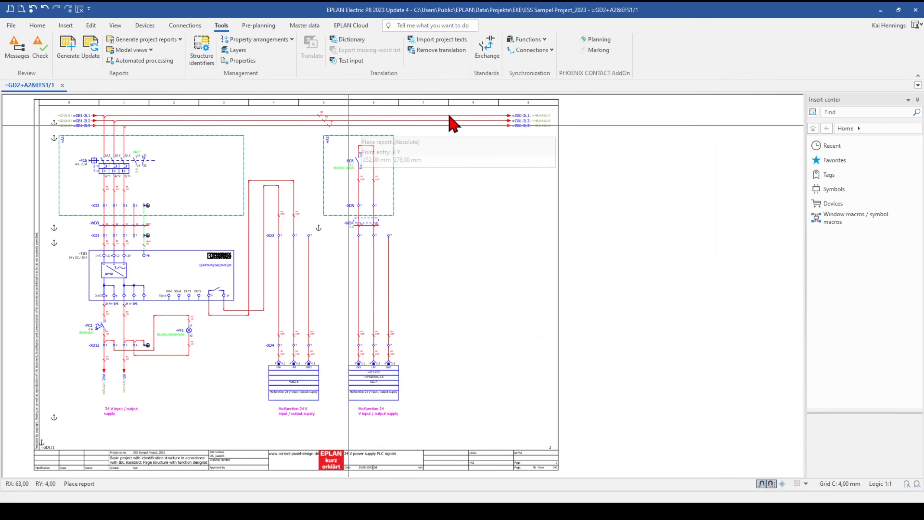
{"action": "scroll", "coordinate": [384, 94], "scroll_direction": "down", "scroll_amount": 4}
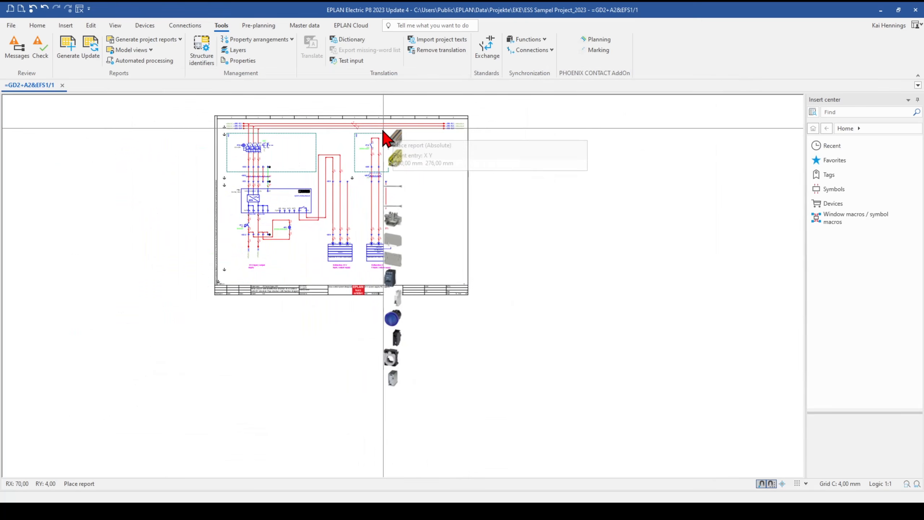
{"action": "left_click", "coordinate": [494, 117]}
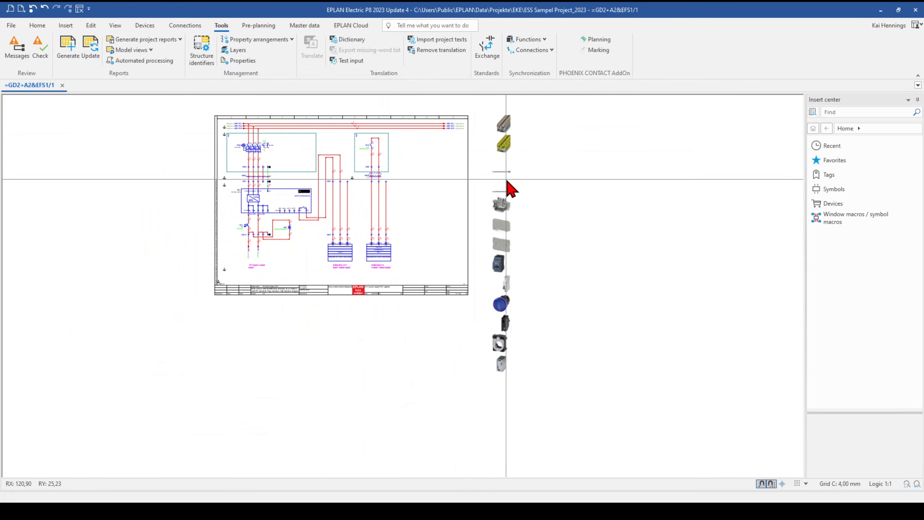
Duplicate the motor overload switch image from the report once, placing the copy beside -FC6 inside the +A1 location box
{"action": "scroll", "coordinate": [503, 153], "scroll_direction": "up", "scroll_amount": 5}
{"action": "scroll", "coordinate": [498, 146], "scroll_direction": "down", "scroll_amount": 3}
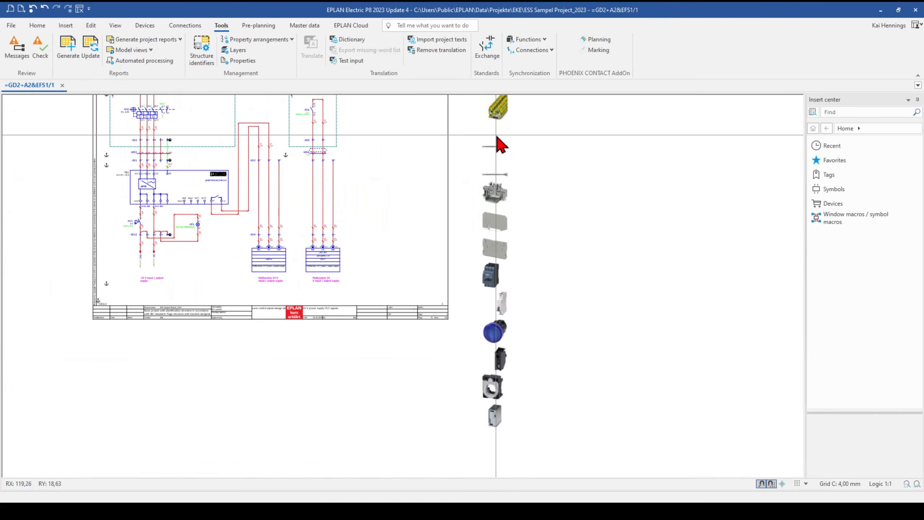
{"action": "middle_click_drag", "start_coordinate": [417, 173], "coordinate": [329, 221]}
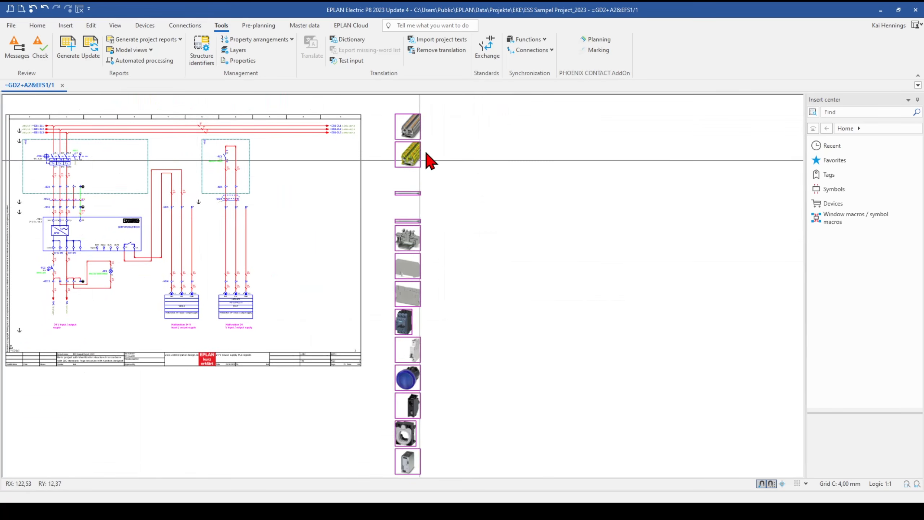
{"action": "right_click", "coordinate": [407, 325]}
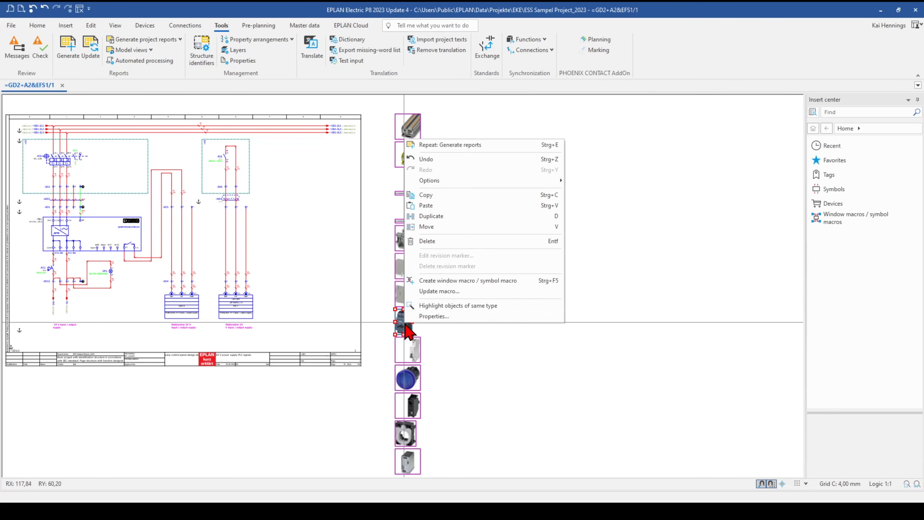
{"action": "left_click", "coordinate": [433, 215]}
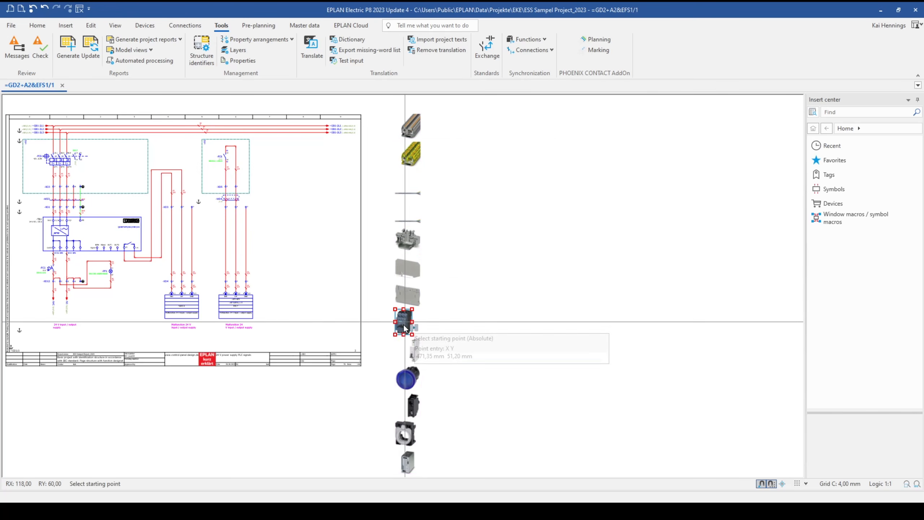
{"action": "left_click", "coordinate": [406, 331]}
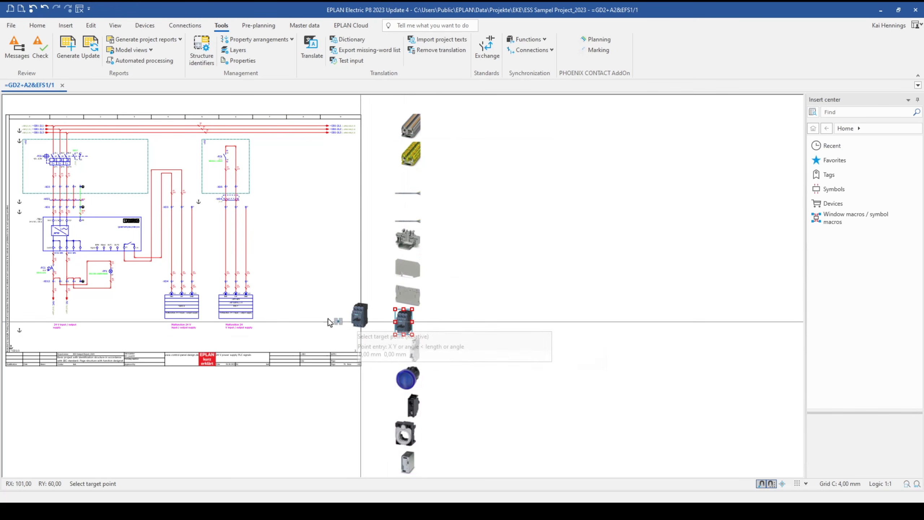
{"action": "left_click", "coordinate": [101, 172]}
{"action": "left_click", "coordinate": [211, 288]}
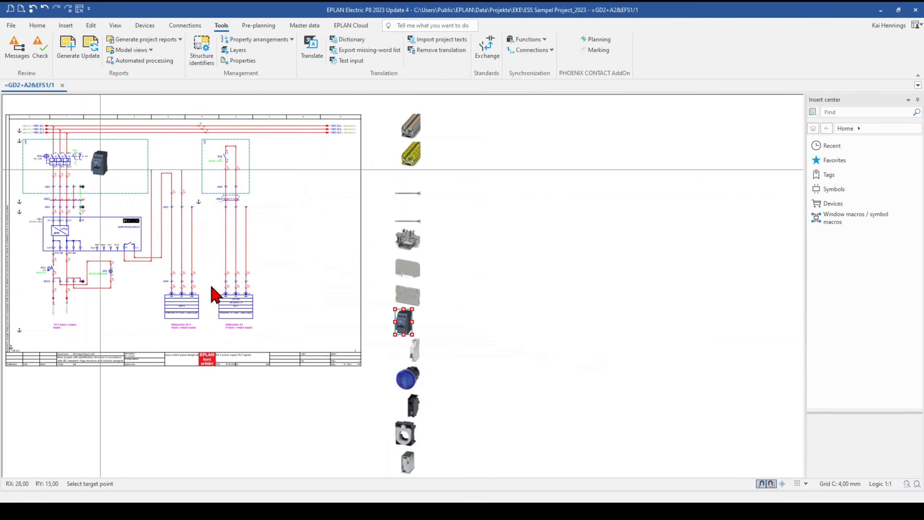
Duplicate the white circuit breaker image from the report once, placing the copy to the left of -FC1
{"action": "right_click", "coordinate": [411, 361]}
{"action": "left_click", "coordinate": [435, 248]}
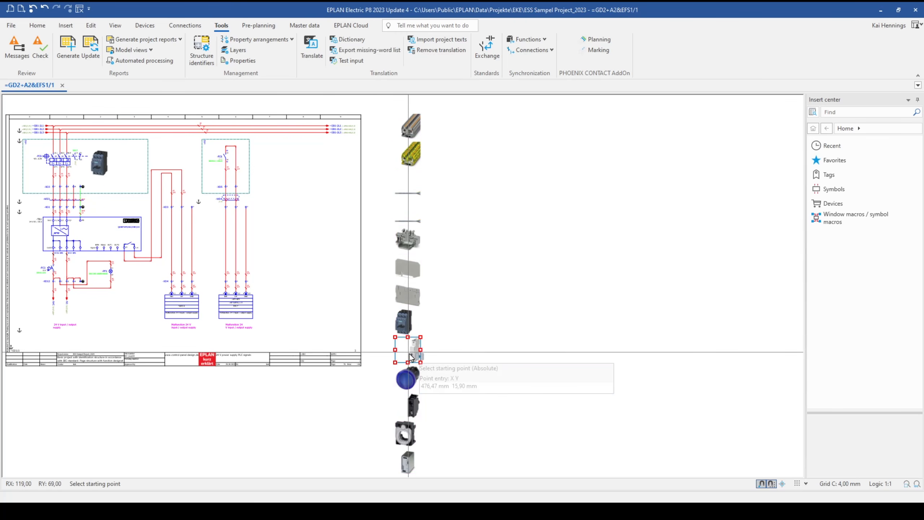
{"action": "left_click", "coordinate": [411, 358]}
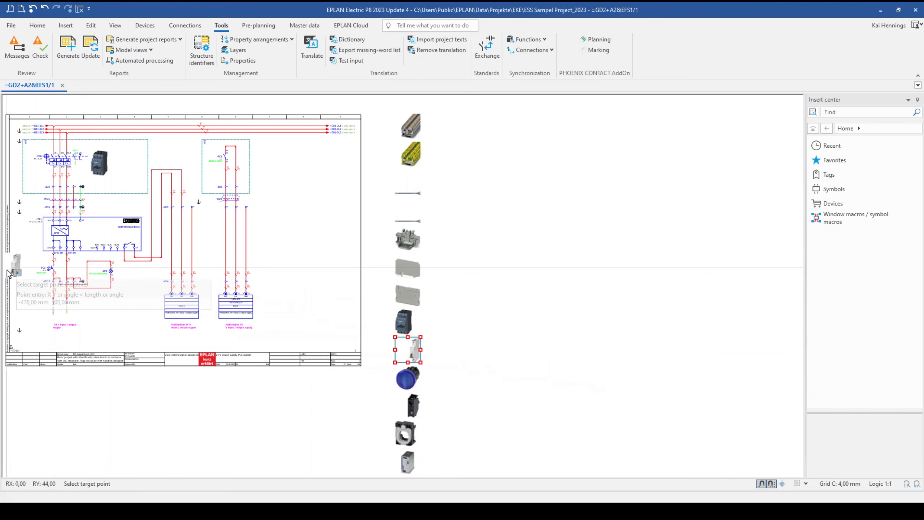
{"action": "left_click", "coordinate": [24, 277]}
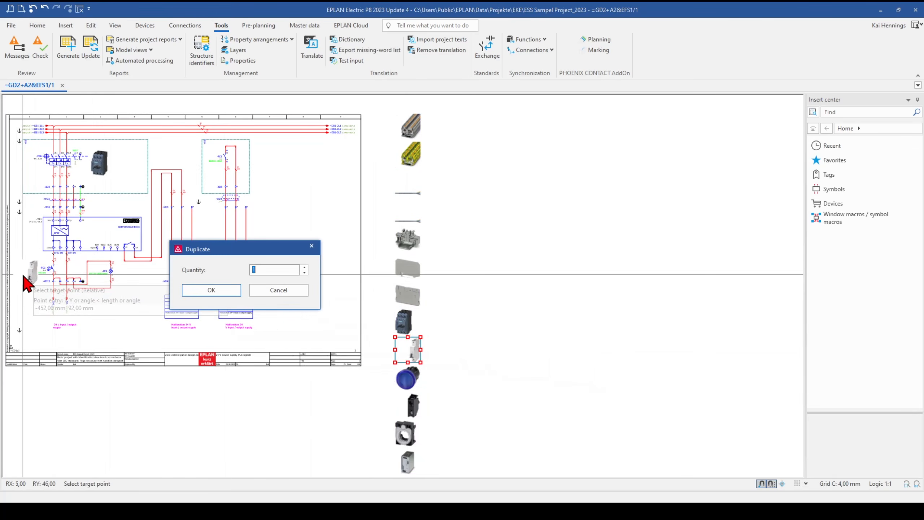
{"action": "left_click", "coordinate": [218, 291]}
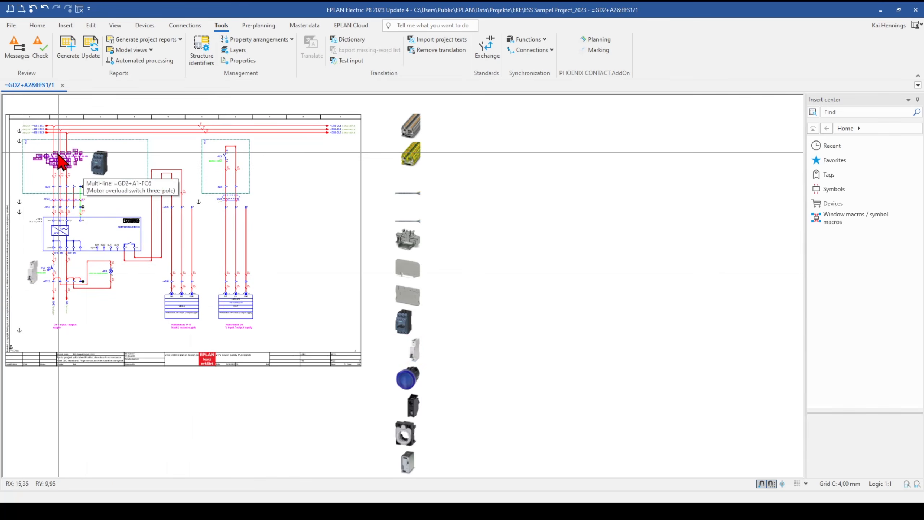
Delete the whole column of report images outside the plot frame, keeping the copies placed beside -FC6 and -FC1
{"action": "scroll", "coordinate": [60, 156], "scroll_direction": "up", "scroll_amount": 3}
{"action": "scroll", "coordinate": [59, 155], "scroll_direction": "up", "scroll_amount": 1}
{"action": "middle_click_drag", "start_coordinate": [82, 178], "coordinate": [140, 209]}
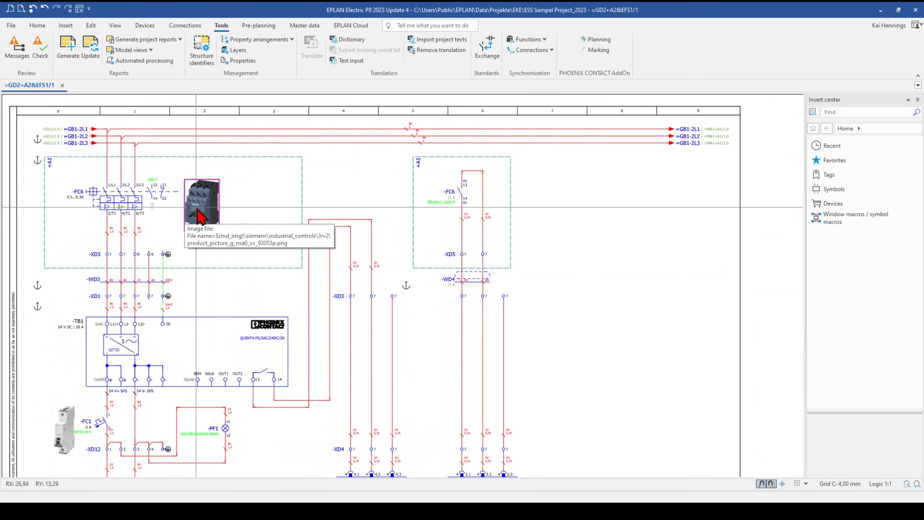
{"action": "scroll", "coordinate": [175, 222], "scroll_direction": "down", "scroll_amount": 2}
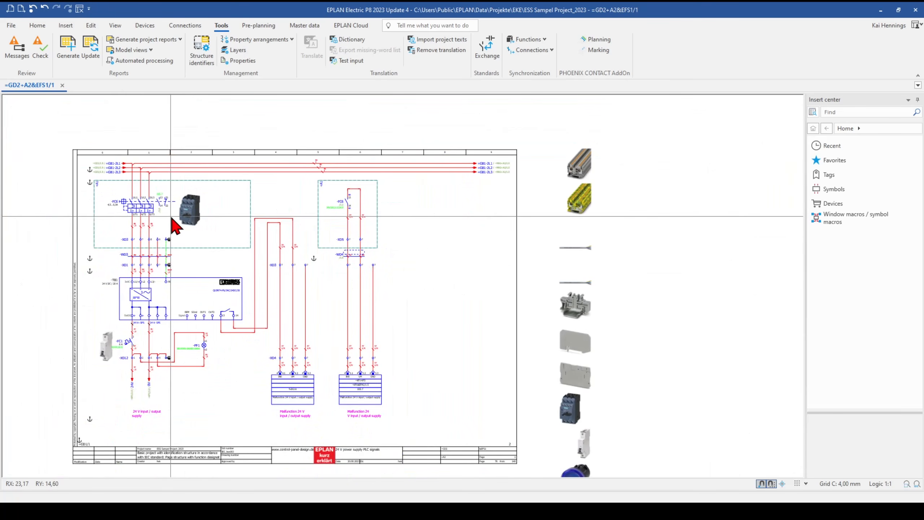
{"action": "scroll", "coordinate": [172, 218], "scroll_direction": "down", "scroll_amount": 2}
{"action": "left_click_drag", "start_coordinate": [410, 141], "coordinate": [518, 471]}
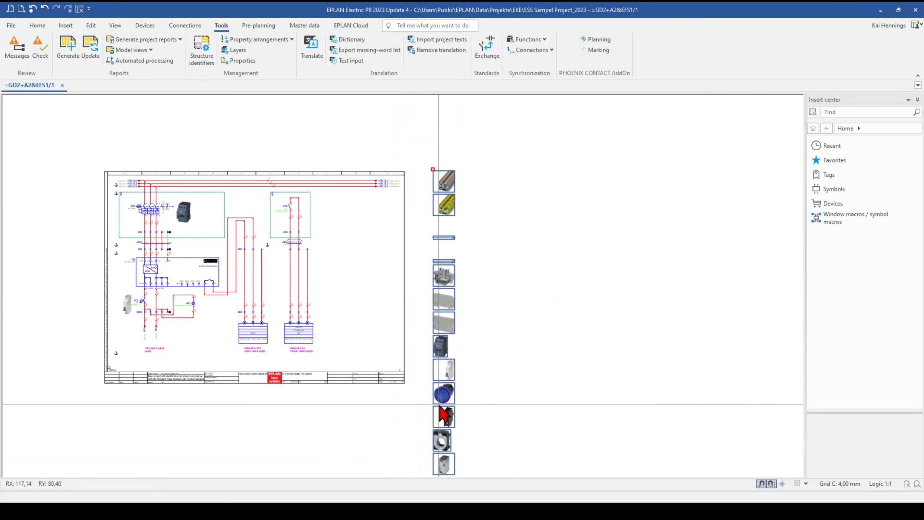
{"action": "key", "text": "Delete"}
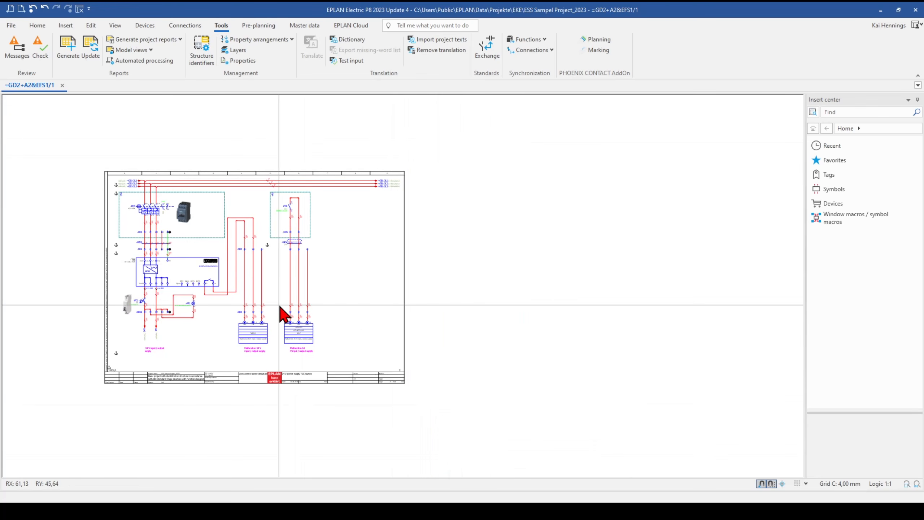